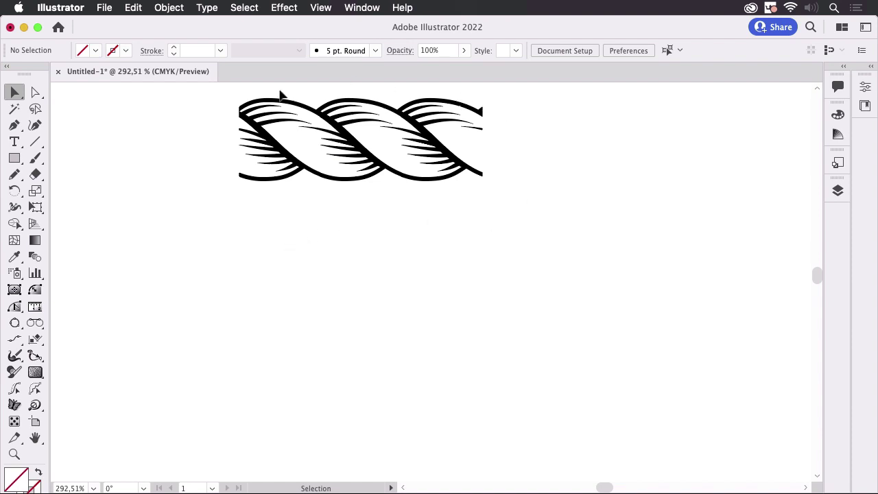
- Switch to the Pen tool to start a new path below the rope artwork
{"action": "left_click", "coordinate": [14, 125]}
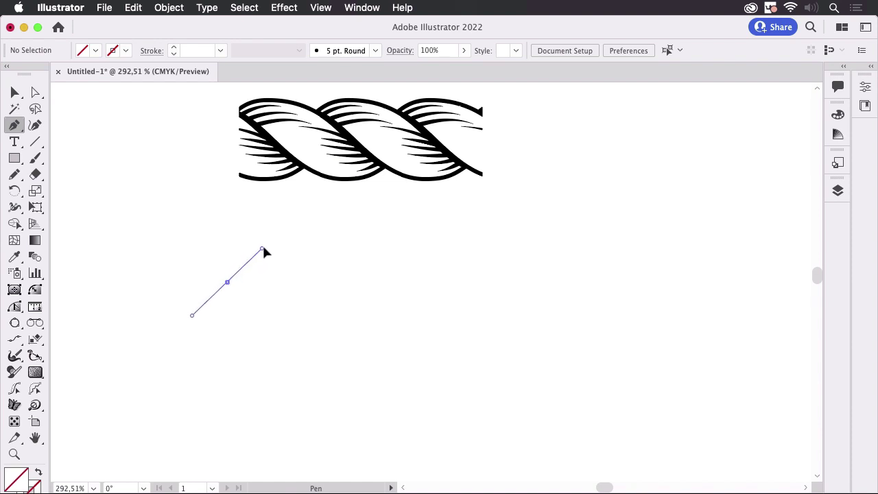
- Draw a curved first, middle and up-right end anchor forming an S-wave, then end the path
{"action": "left_click_drag", "start_coordinate": [264, 250], "coordinate": [267, 242]}
{"action": "left_click_drag", "start_coordinate": [363, 279], "coordinate": [396, 336]}
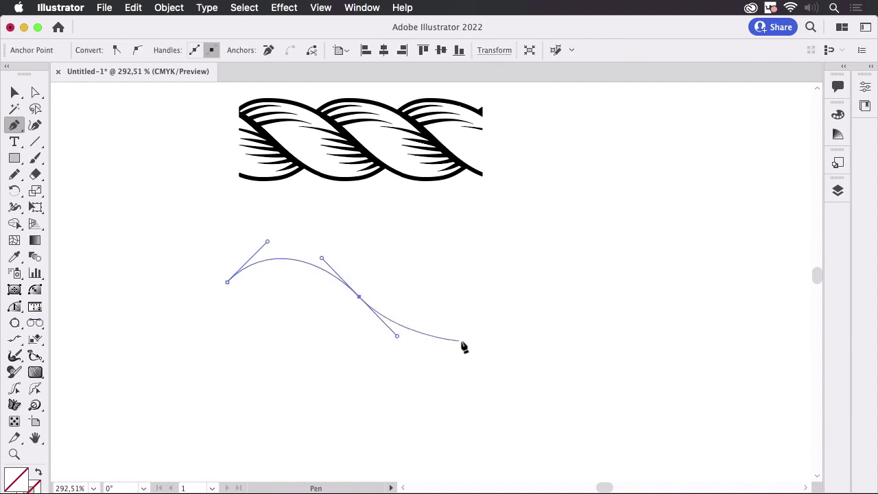
{"action": "left_click_drag", "start_coordinate": [494, 328], "coordinate": [530, 288]}
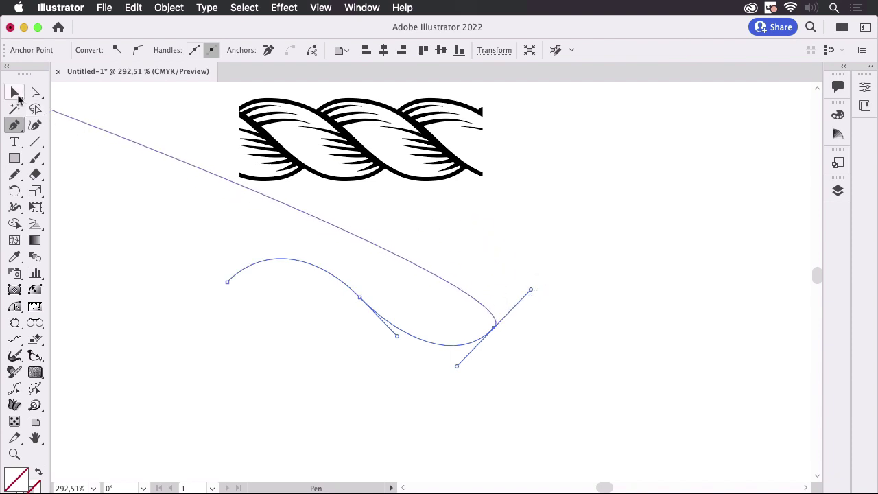
{"action": "left_click", "coordinate": [17, 96]}
- Give the unstroked wave path a black stroke
{"action": "left_click", "coordinate": [192, 257]}
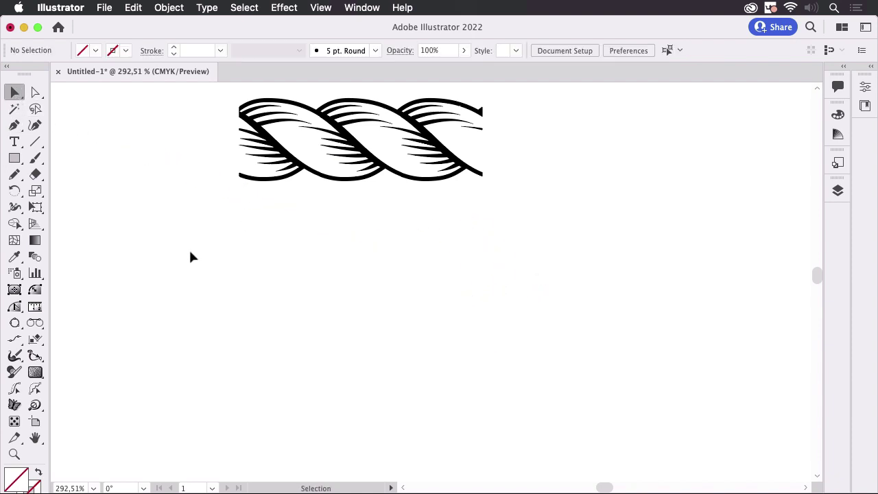
{"action": "left_click_drag", "start_coordinate": [394, 294], "coordinate": [395, 295]}
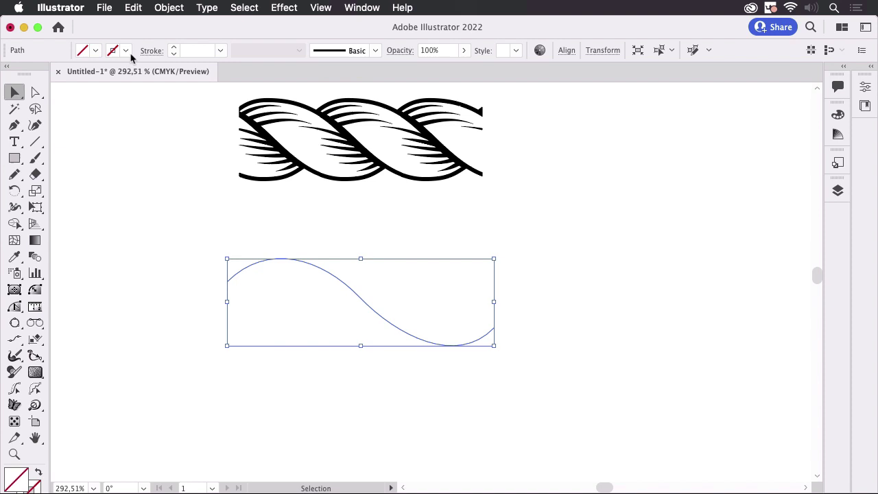
{"action": "left_click", "coordinate": [125, 52]}
{"action": "left_click", "coordinate": [38, 74]}
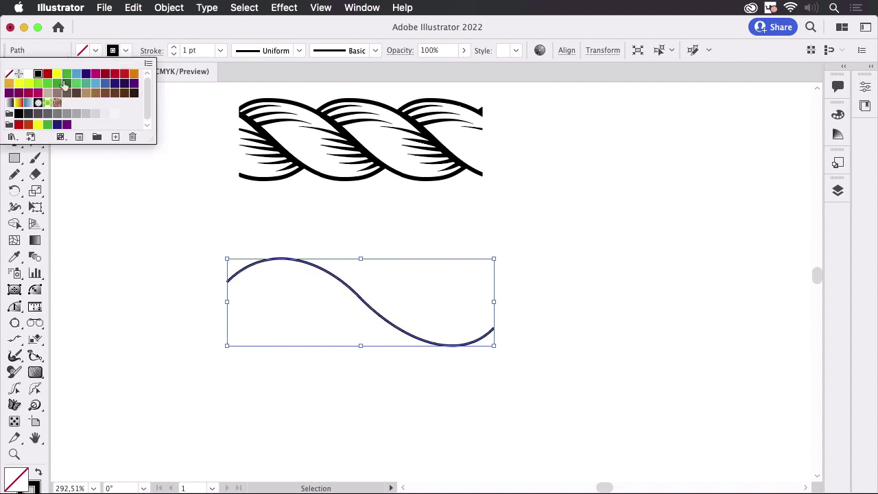
{"action": "left_click", "coordinate": [313, 33]}
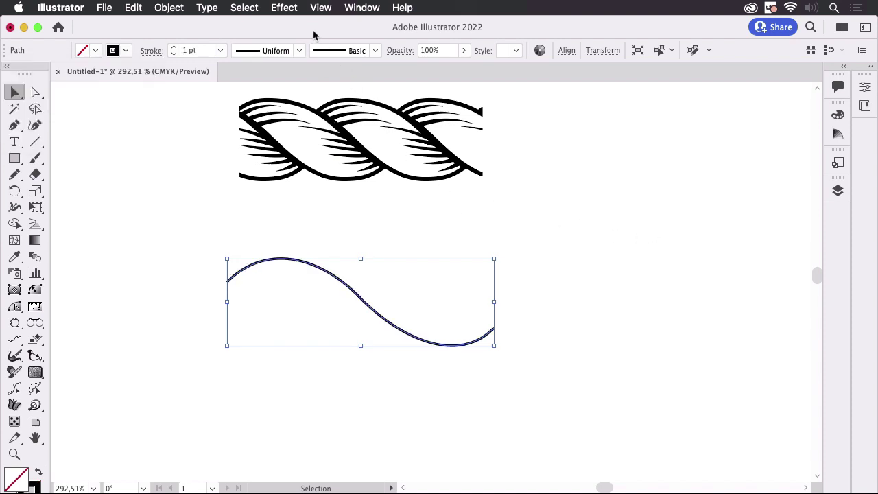
- Smooth the S-curve by adjusting its end anchor and handles, then nudge the wave down
{"action": "left_click", "coordinate": [35, 91]}
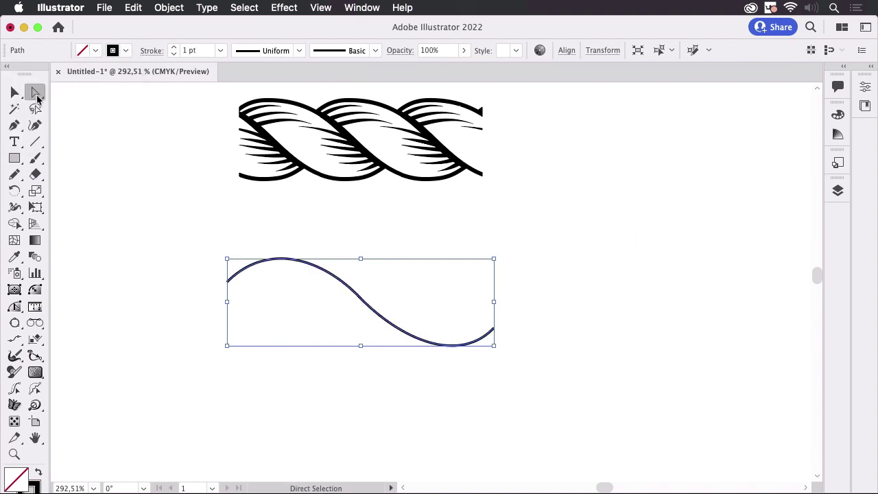
{"action": "left_click", "coordinate": [358, 298]}
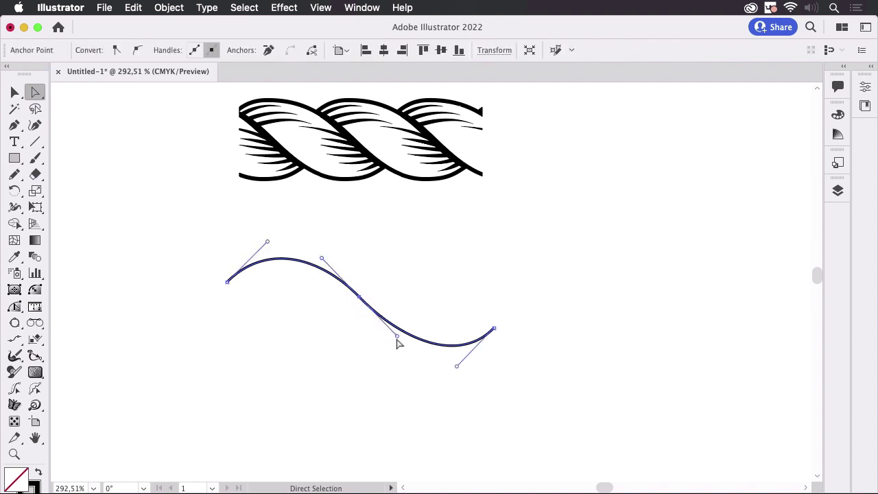
{"action": "left_click", "coordinate": [399, 343]}
{"action": "left_click_drag", "start_coordinate": [494, 329], "coordinate": [497, 319]}
{"action": "left_click_drag", "start_coordinate": [463, 358], "coordinate": [456, 357]}
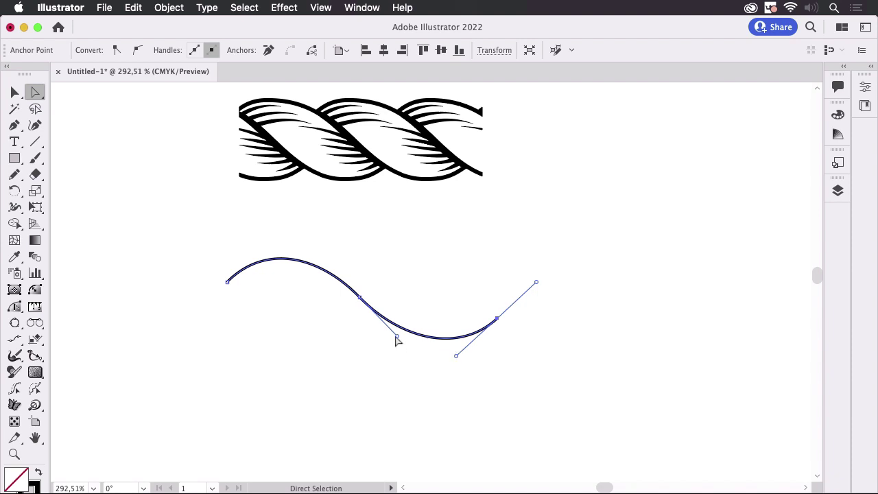
{"action": "mouse_move", "coordinate": [397, 336]}
{"action": "left_mouse_down"}
{"action": "mouse_move", "coordinate": [390, 331]}
{"action": "mouse_move", "coordinate": [394, 339]}
{"action": "left_mouse_up"}
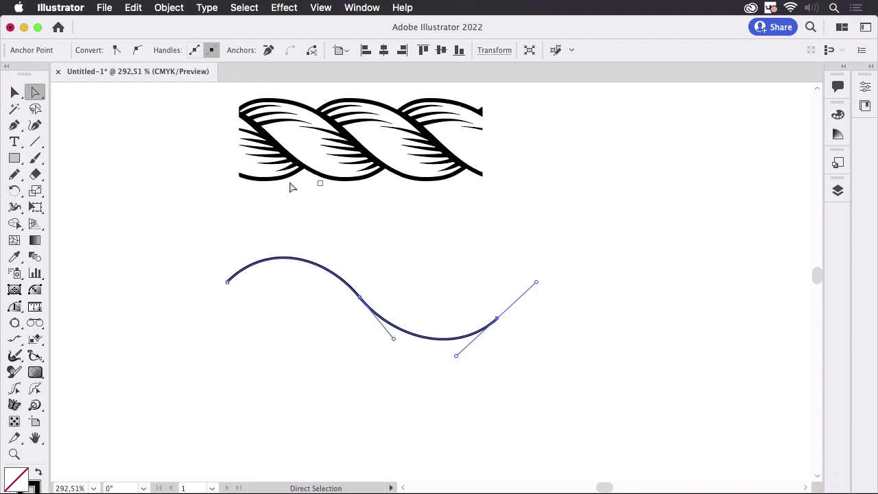
{"action": "left_click", "coordinate": [14, 91]}
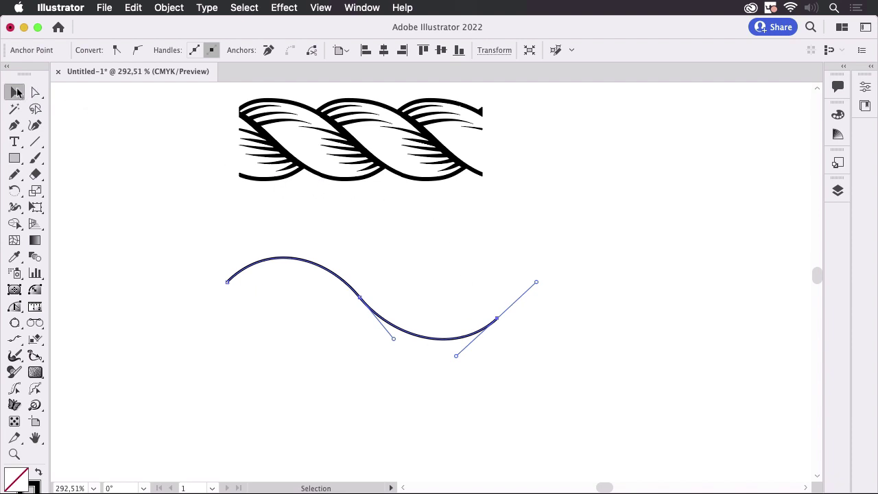
{"action": "left_click", "coordinate": [501, 235]}
{"action": "left_click_drag", "start_coordinate": [386, 317], "coordinate": [388, 329]}
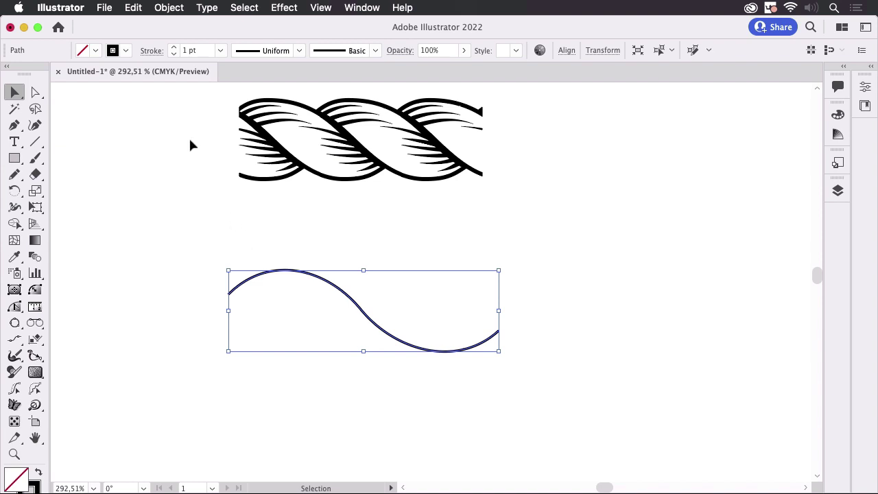
- Make the wave a new pattern with Object > Pattern > Make, showing 1 x 3 copies
{"action": "left_click", "coordinate": [168, 8]}
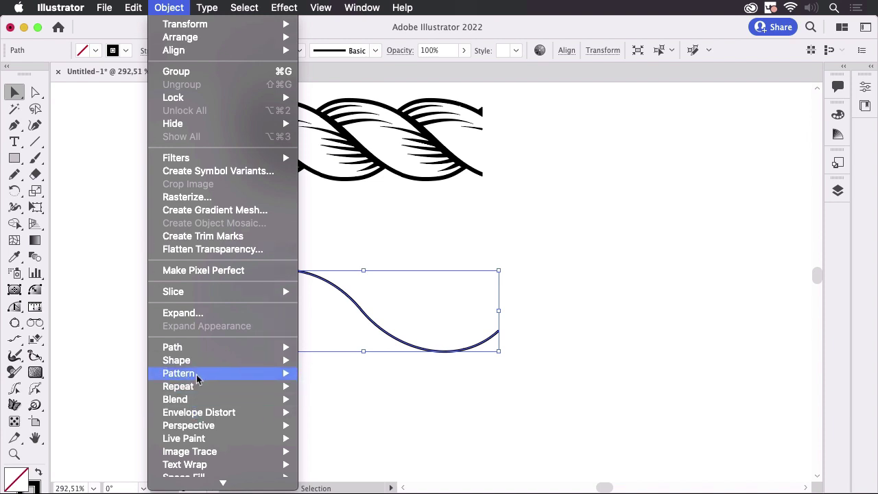
{"action": "left_click", "coordinate": [430, 377]}
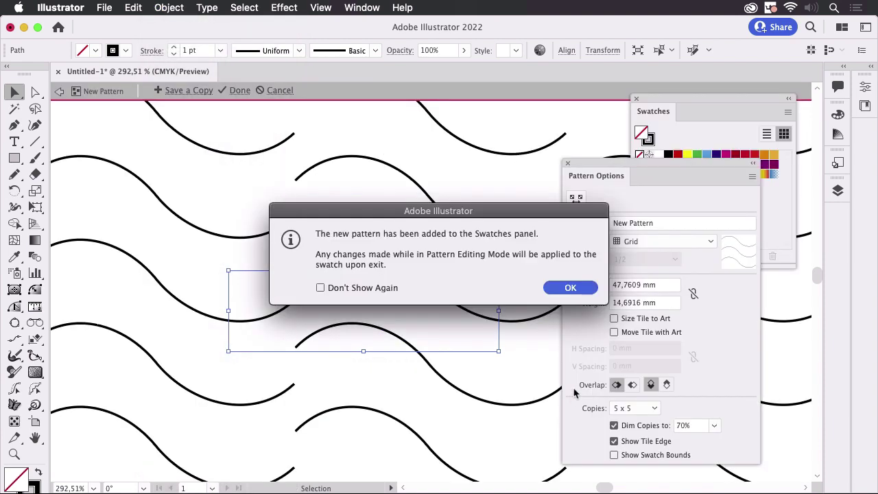
{"action": "left_click", "coordinate": [571, 288]}
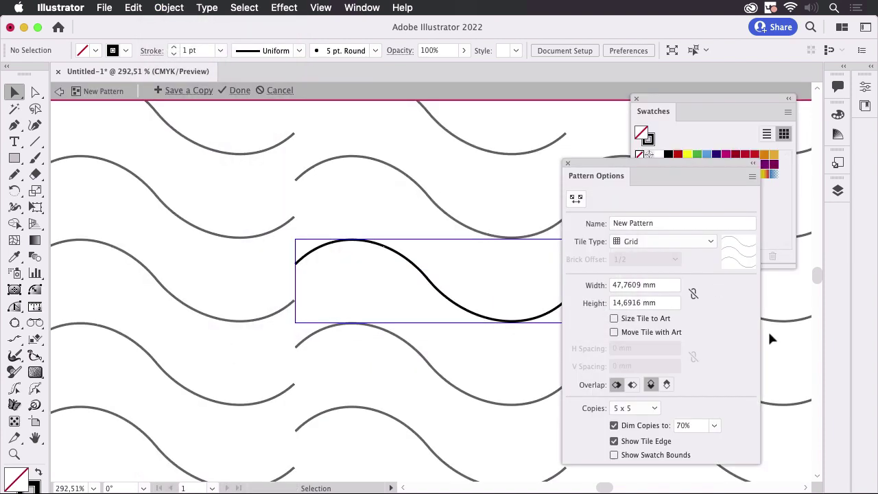
{"action": "left_click", "coordinate": [632, 408]}
{"action": "left_click", "coordinate": [635, 288]}
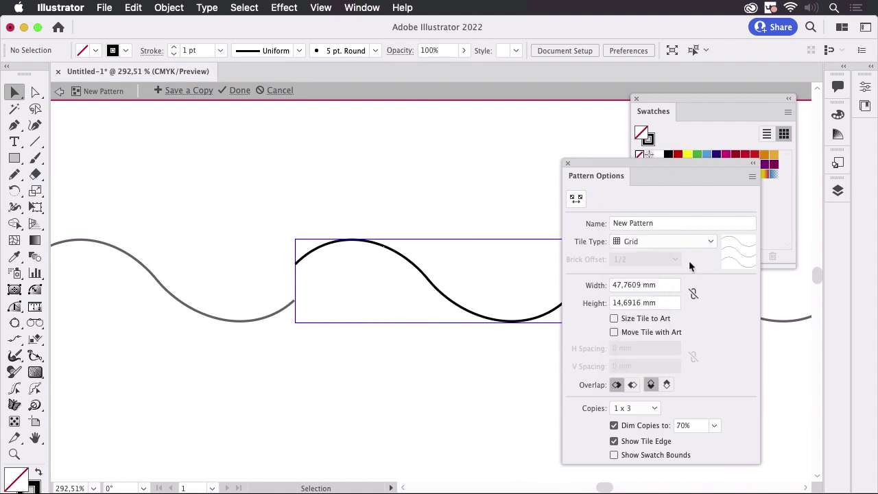
- Narrow the pattern tile from its right edge to 15.9558 mm wide
{"action": "left_click", "coordinate": [578, 200]}
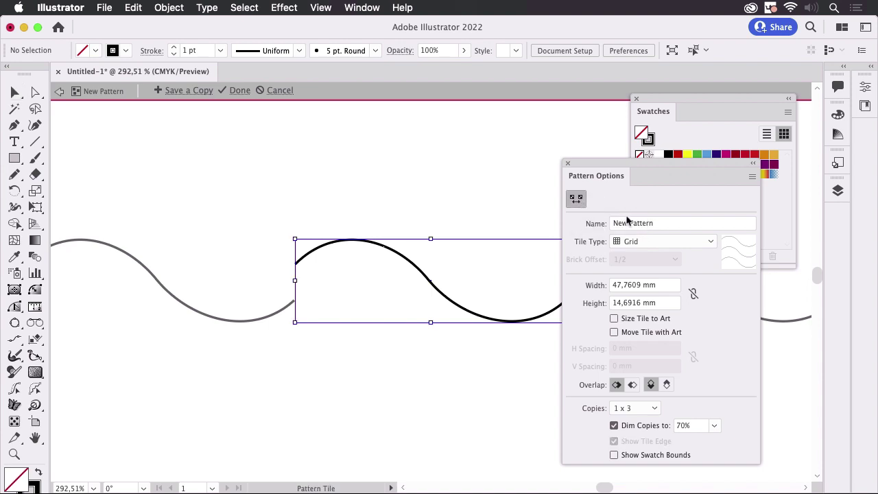
{"action": "left_click_drag", "start_coordinate": [587, 164], "coordinate": [690, 251]}
{"action": "left_click", "coordinate": [636, 98]}
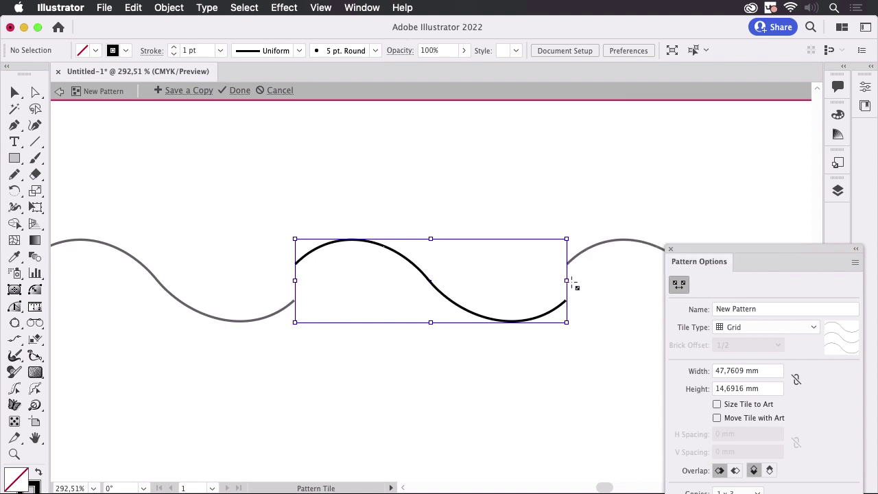
{"action": "left_click_drag", "start_coordinate": [569, 282], "coordinate": [388, 283]}
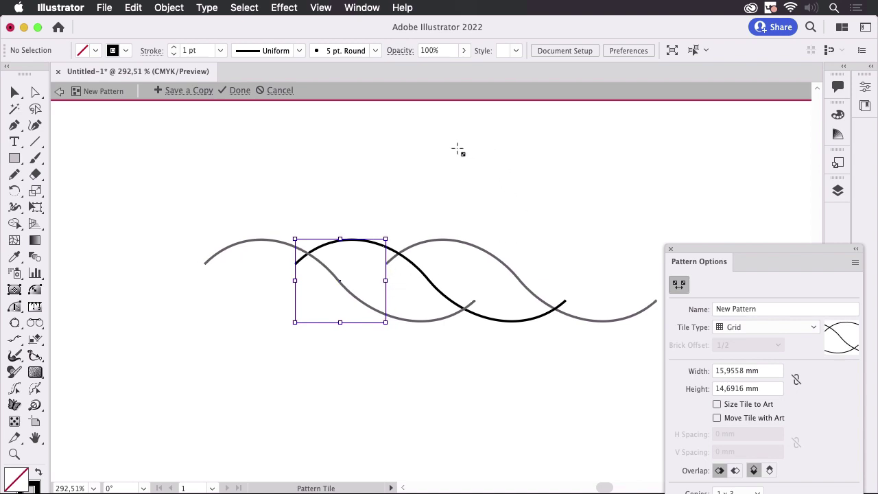
- Reshape the wave's left, middle and right anchors and handles so neighbouring copies interlock
{"action": "left_click", "coordinate": [35, 92]}
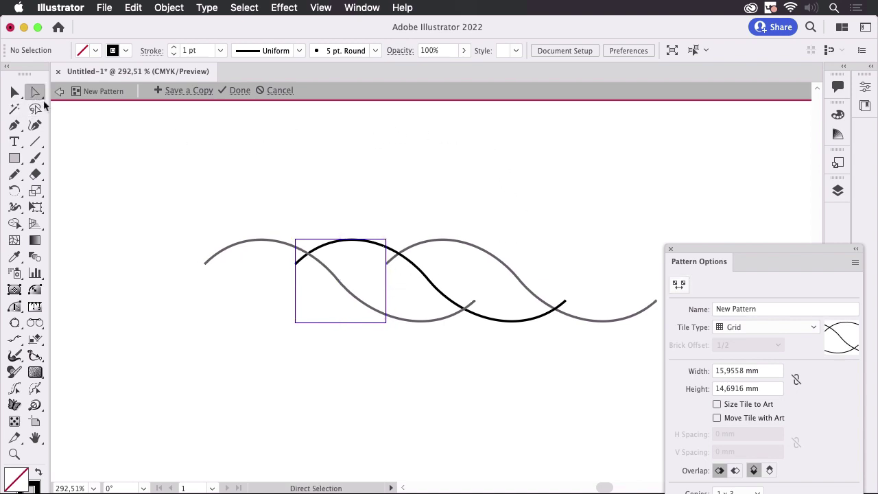
{"action": "left_click", "coordinate": [298, 258]}
{"action": "left_click_drag", "start_coordinate": [300, 258], "coordinate": [300, 249]}
{"action": "left_click_drag", "start_coordinate": [341, 210], "coordinate": [352, 218]}
{"action": "left_click_drag", "start_coordinate": [301, 250], "coordinate": [300, 244]}
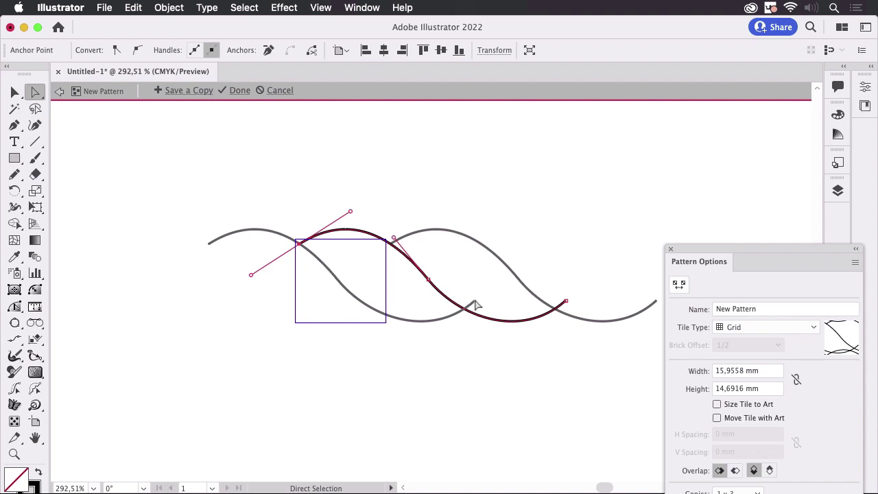
{"action": "left_click_drag", "start_coordinate": [567, 303], "coordinate": [556, 304]}
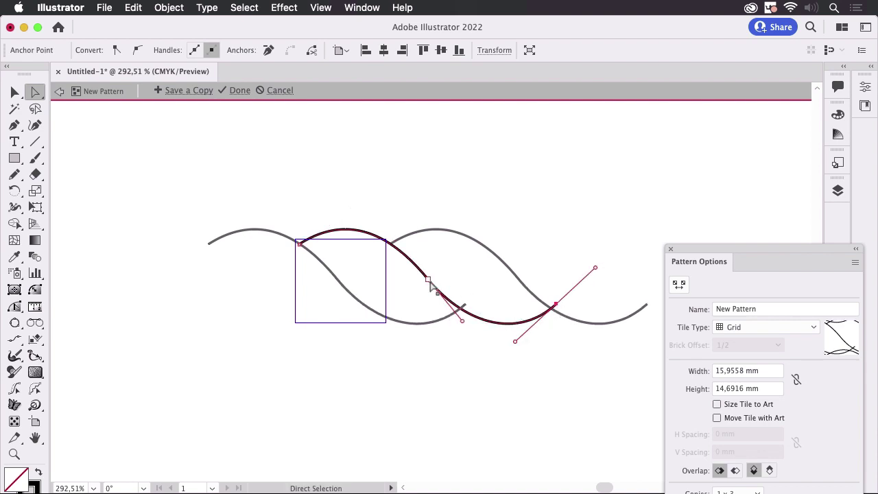
{"action": "left_click_drag", "start_coordinate": [430, 281], "coordinate": [429, 268]}
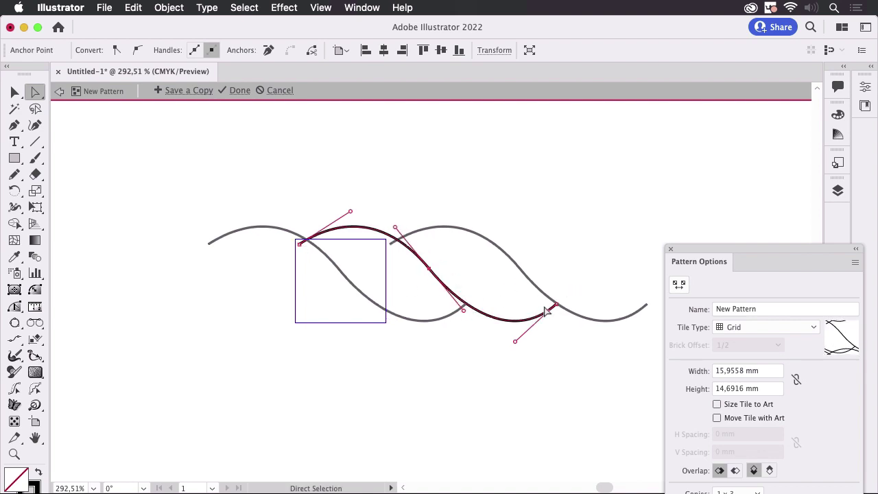
{"action": "mouse_move", "coordinate": [557, 305]}
{"action": "left_mouse_down"}
{"action": "mouse_move", "coordinate": [551, 302]}
{"action": "mouse_move", "coordinate": [562, 309]}
{"action": "left_mouse_up"}
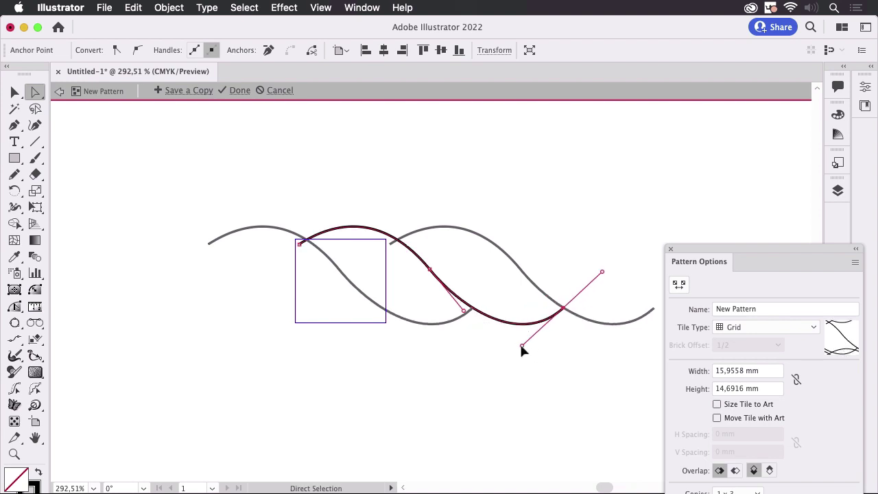
{"action": "left_click_drag", "start_coordinate": [521, 346], "coordinate": [514, 342]}
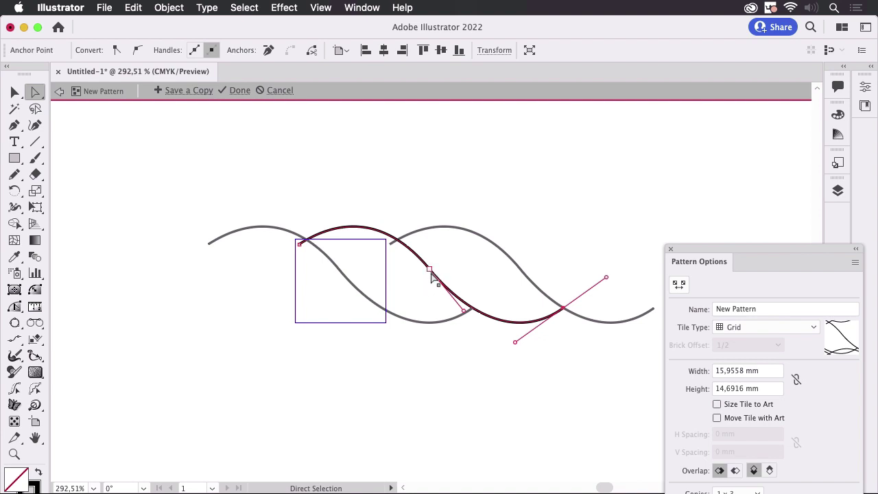
{"action": "left_click_drag", "start_coordinate": [463, 310], "coordinate": [463, 308]}
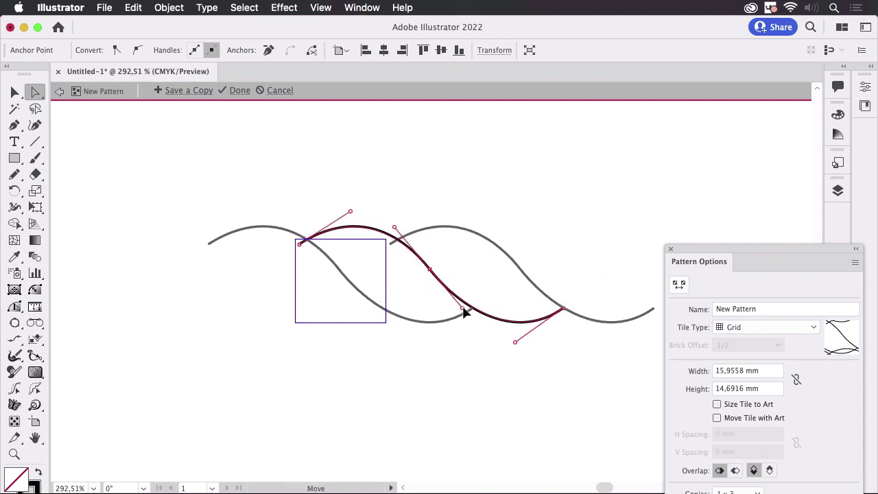
{"action": "left_click_drag", "start_coordinate": [299, 244], "coordinate": [304, 240]}
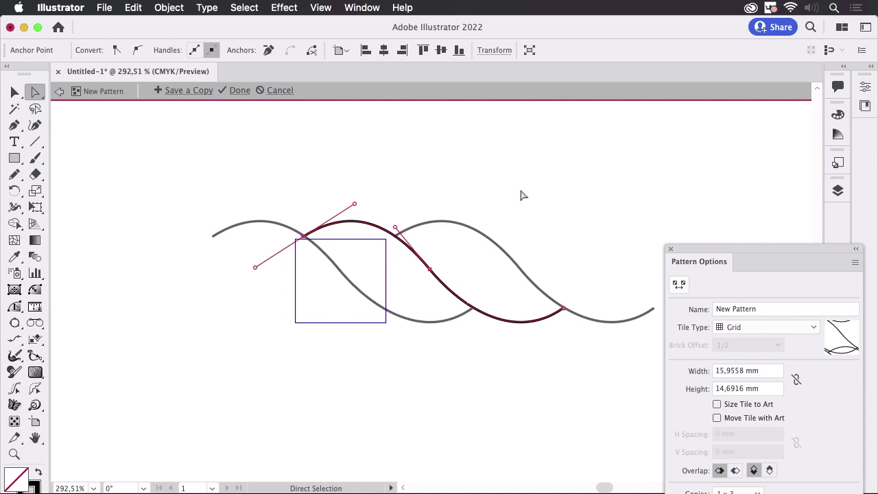
{"action": "left_click", "coordinate": [471, 191]}
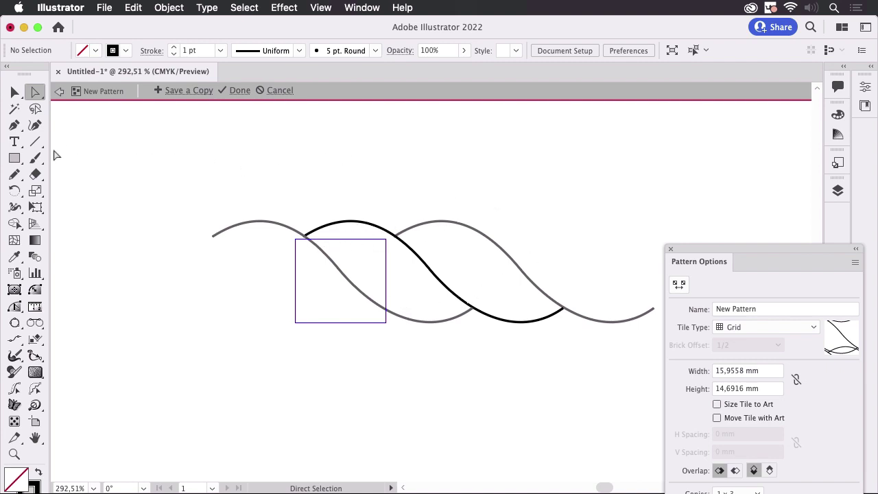
- Draw three short curved accent strokes along the upper strand with the Pen tool
{"action": "left_click", "coordinate": [15, 125]}
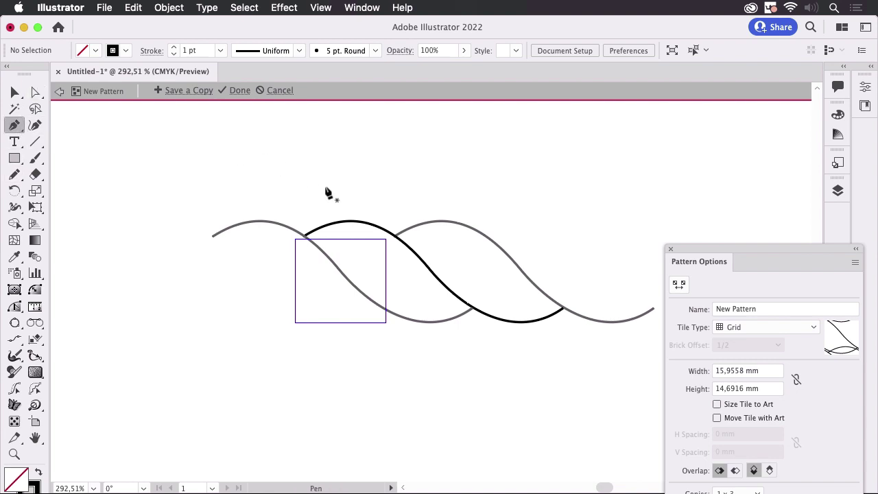
{"action": "left_click_drag", "start_coordinate": [309, 240], "coordinate": [368, 233]}
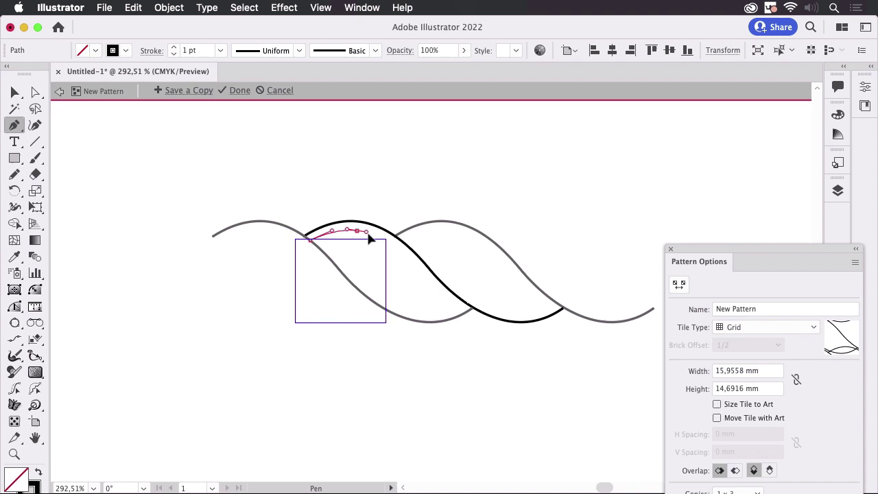
{"action": "key", "text": "super"}
{"action": "left_click", "coordinate": [368, 188], "text": "super"}
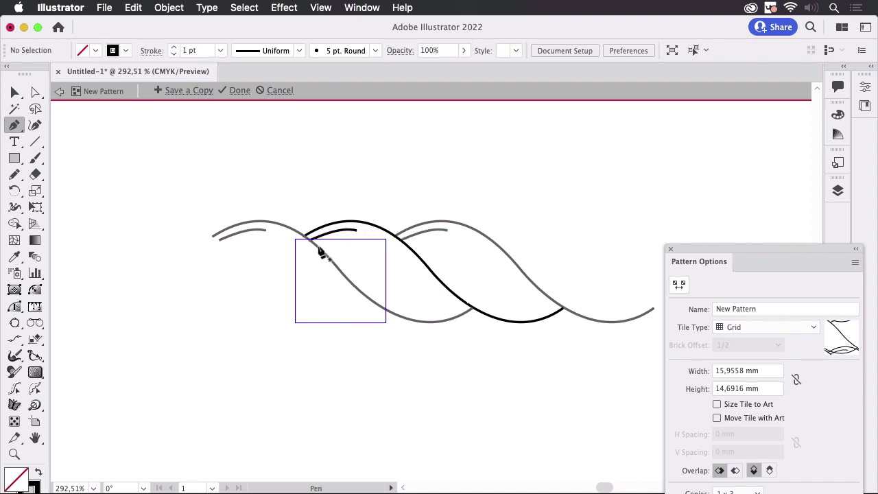
{"action": "left_click_drag", "start_coordinate": [319, 247], "coordinate": [383, 241]}
{"action": "key", "text": "super"}
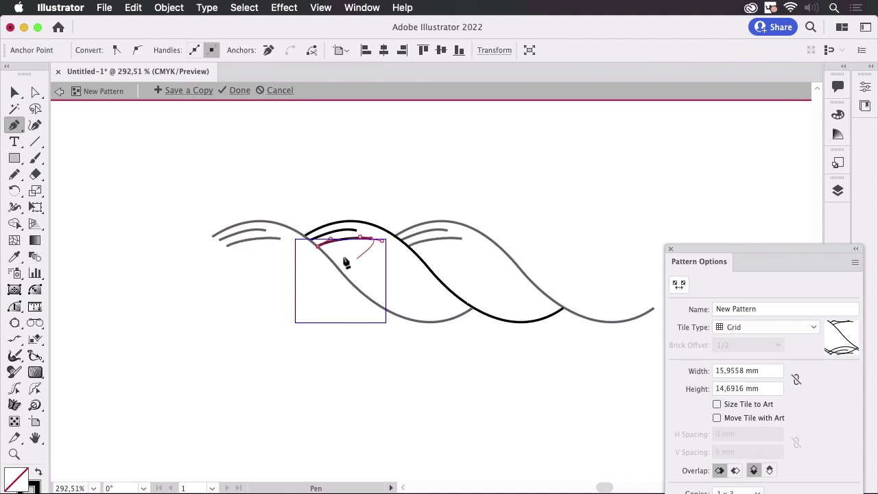
{"action": "left_click", "coordinate": [348, 201], "text": "super"}
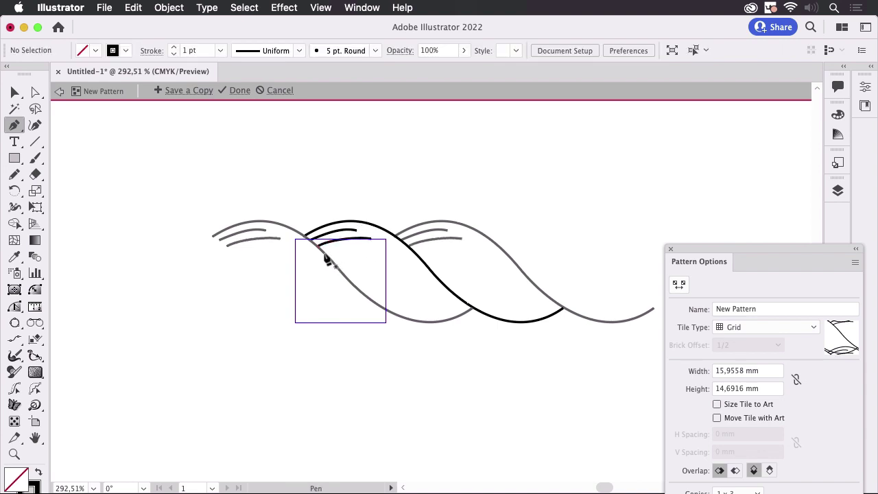
{"action": "left_click_drag", "start_coordinate": [324, 254], "coordinate": [394, 251]}
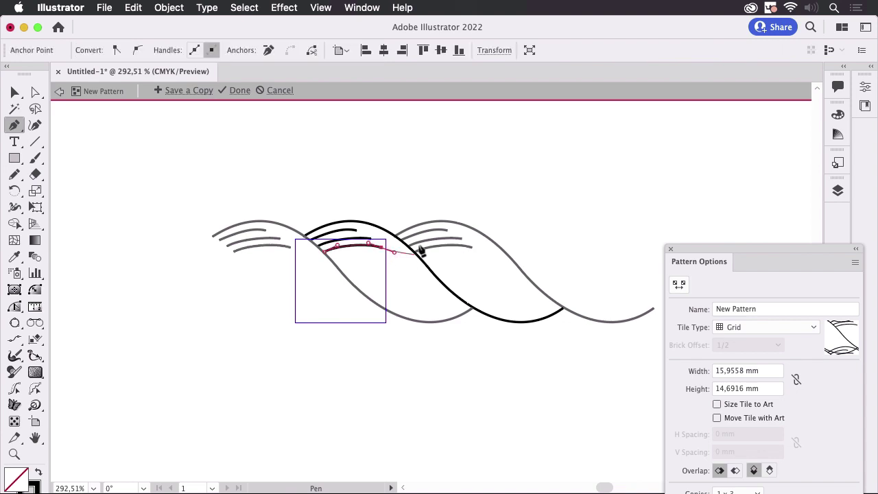
{"action": "left_click", "coordinate": [405, 201], "text": "super"}
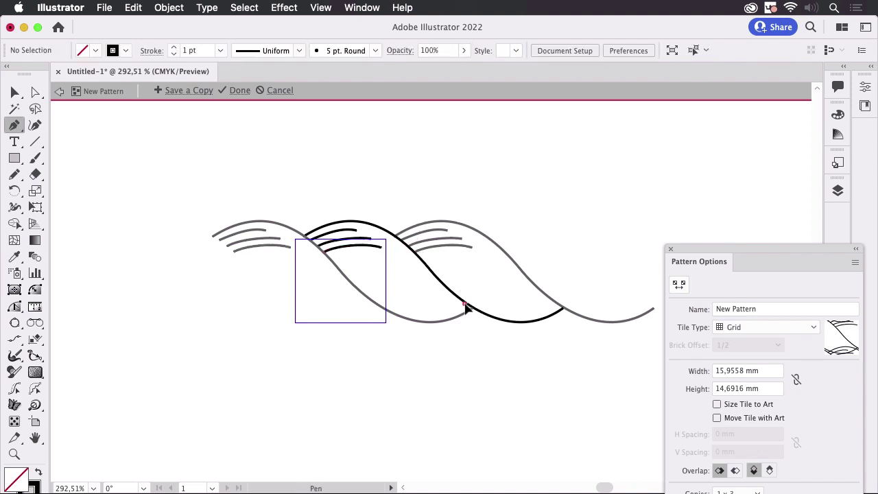
- Add more short curved strokes along the lower strand
{"action": "mouse_move", "coordinate": [465, 305]}
{"action": "left_mouse_down"}
{"action": "mouse_move", "coordinate": [450, 313]}
{"action": "mouse_move", "coordinate": [400, 311]}
{"action": "left_mouse_up"}
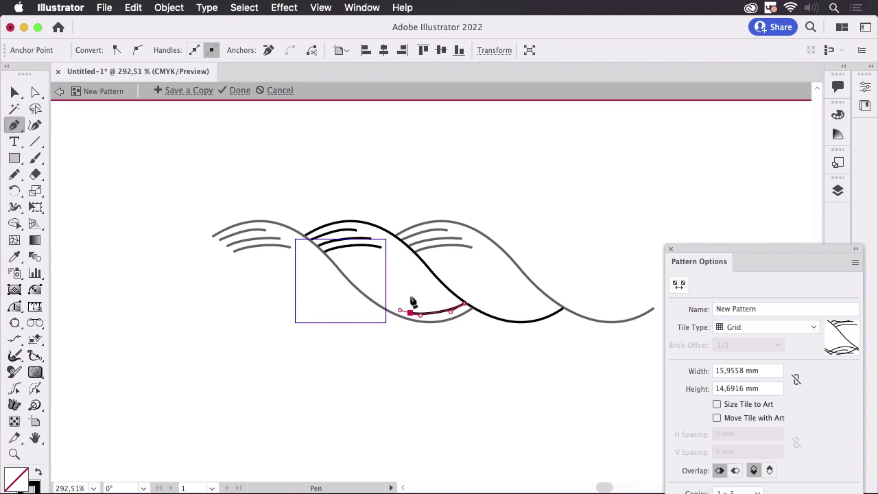
{"action": "left_click", "coordinate": [429, 292], "text": "super"}
{"action": "left_click_drag", "start_coordinate": [452, 294], "coordinate": [382, 296]}
{"action": "left_click", "coordinate": [425, 269], "text": "super"}
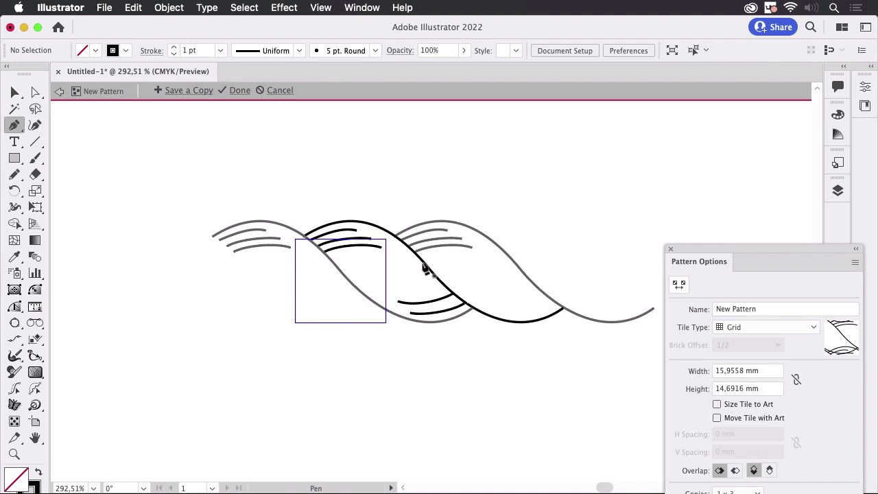
{"action": "mouse_move", "coordinate": [414, 265]}
{"action": "left_mouse_down"}
{"action": "mouse_move", "coordinate": [408, 260]}
{"action": "mouse_move", "coordinate": [435, 289]}
{"action": "mouse_move", "coordinate": [369, 288]}
{"action": "left_mouse_up"}
{"action": "left_click", "coordinate": [442, 283], "text": "super"}
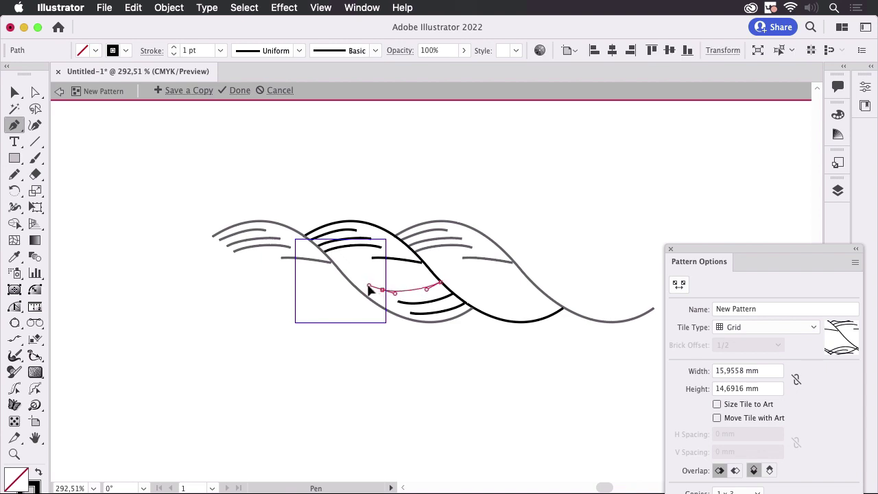
{"action": "left_click", "coordinate": [412, 190], "text": "super"}
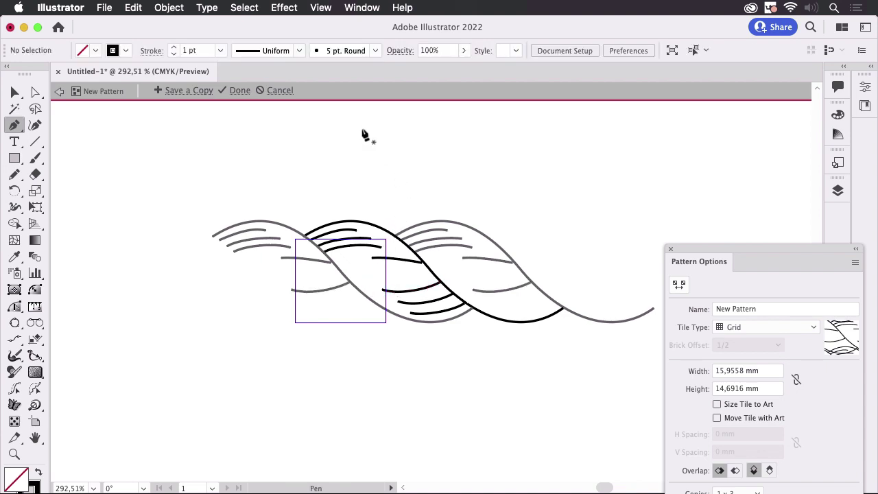
{"action": "left_click", "coordinate": [15, 93]}
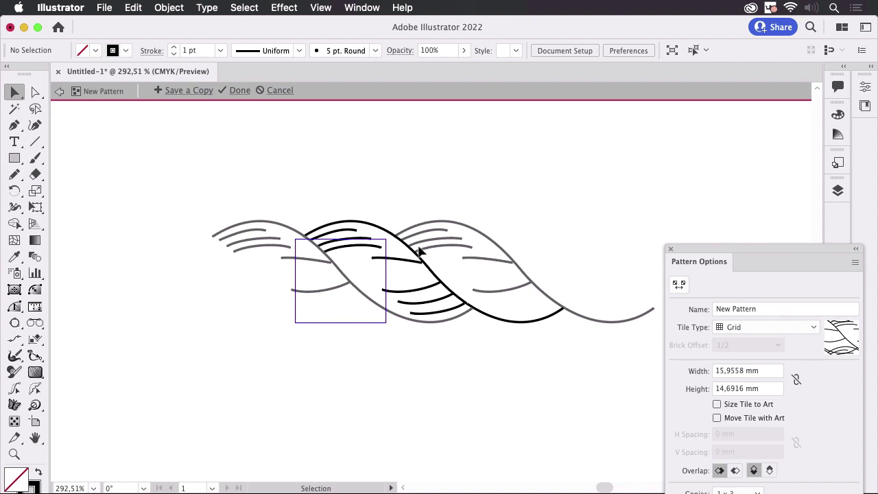
- Thicken the black wave strands to a 3 pt stroke
{"action": "left_click", "coordinate": [437, 275]}
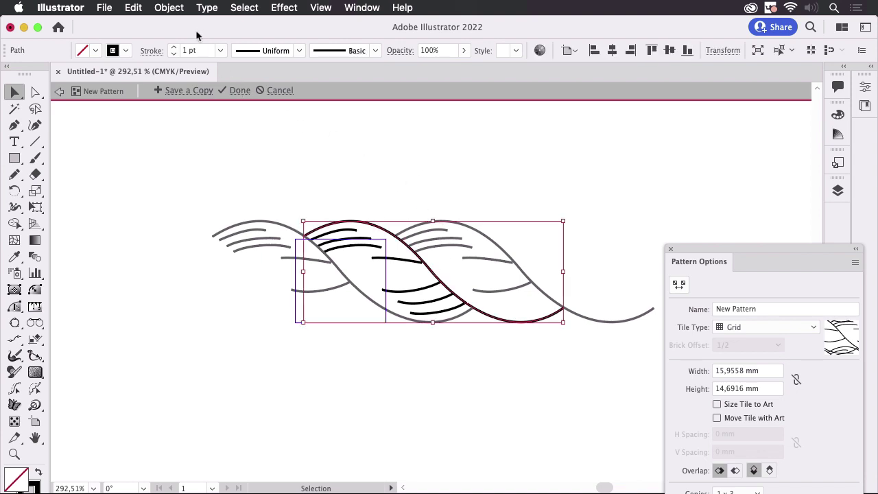
{"action": "left_click", "coordinate": [174, 48]}
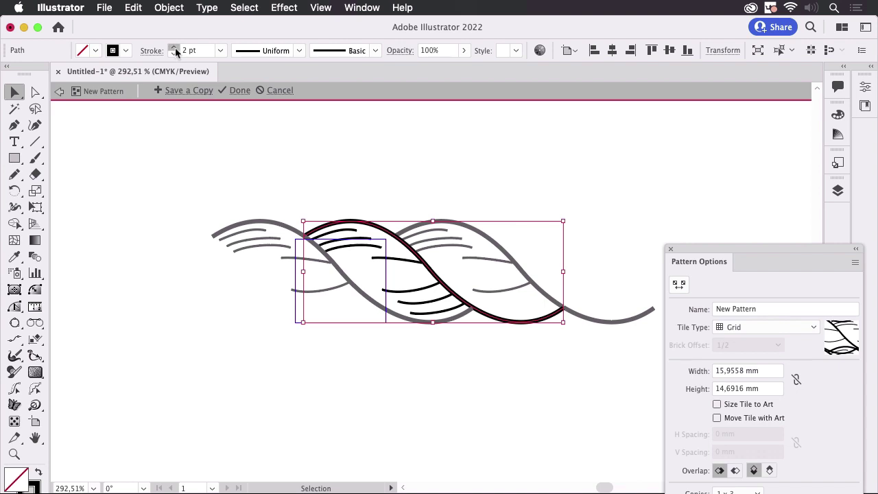
{"action": "left_click", "coordinate": [175, 47]}
- Give the top small strokes the tapered Width Profile 4 at 2 pt
{"action": "mouse_move", "coordinate": [351, 253]}
{"action": "left_mouse_down"}
{"action": "mouse_move", "coordinate": [358, 254]}
{"action": "mouse_move", "coordinate": [349, 250]}
{"action": "mouse_move", "coordinate": [364, 231]}
{"action": "left_mouse_up"}
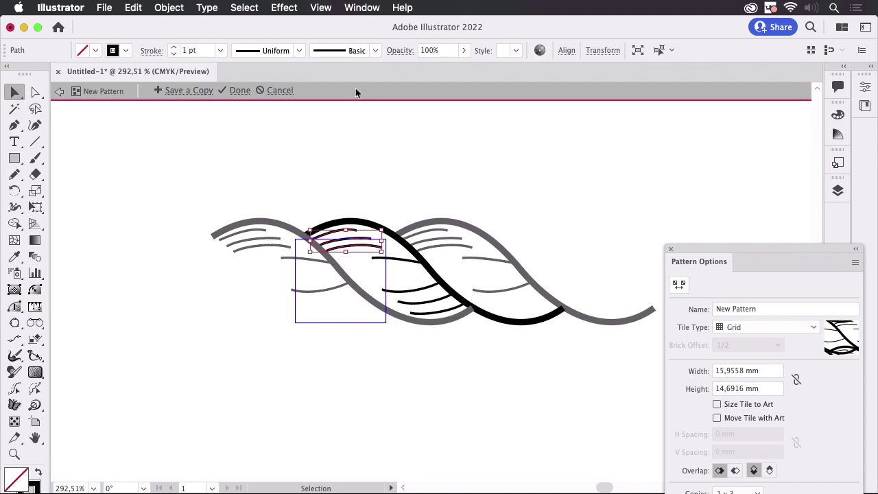
{"action": "left_click", "coordinate": [299, 51]}
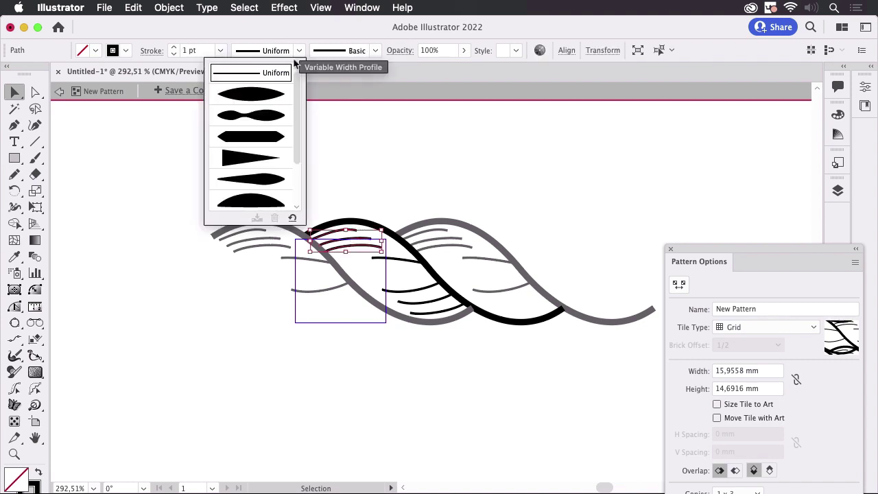
{"action": "left_click", "coordinate": [259, 155]}
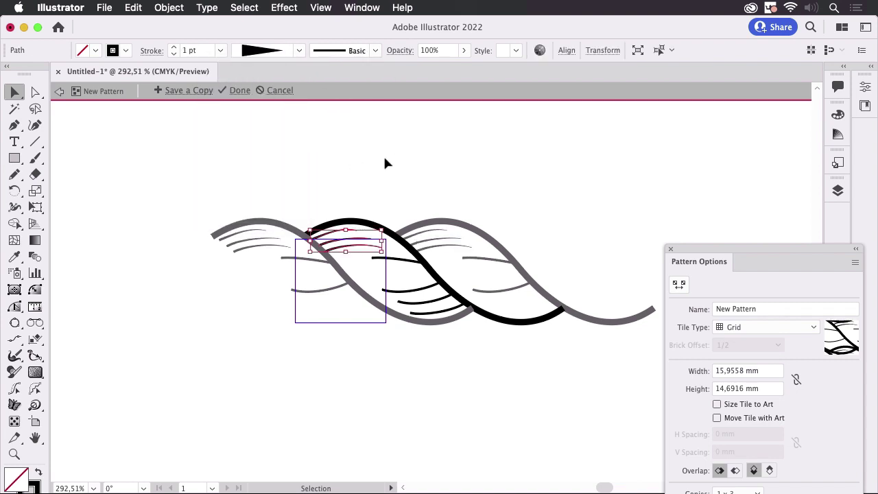
{"action": "left_click", "coordinate": [173, 46]}
{"action": "left_click", "coordinate": [421, 157]}
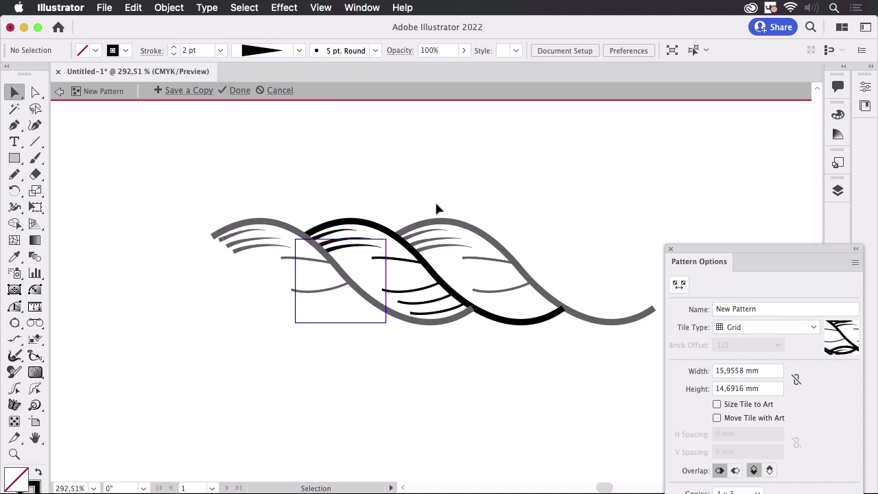
- Apply the same tapered Width Profile 4 at 2 pt to the four lower small strokes
{"action": "left_click", "coordinate": [409, 261]}
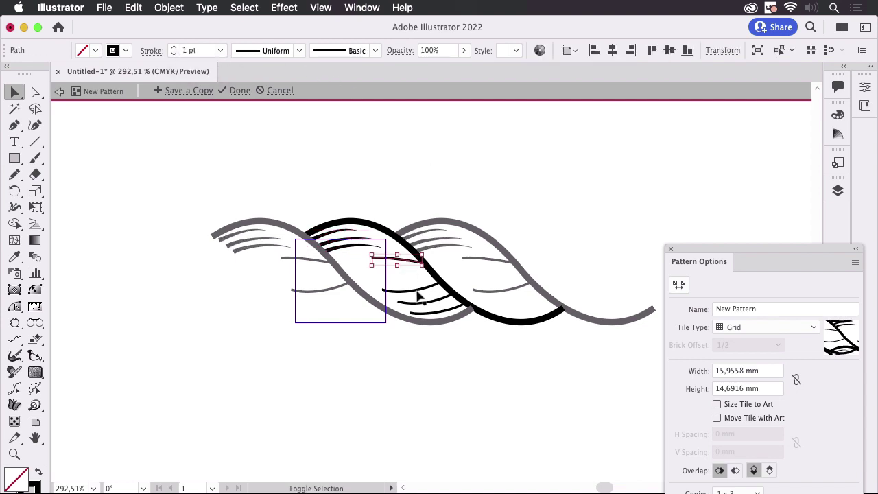
{"action": "left_click", "coordinate": [428, 289], "text": "shift"}
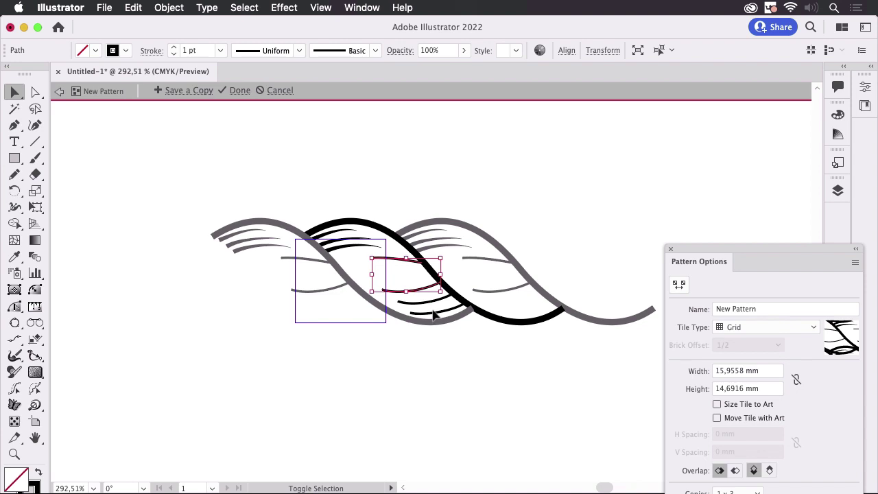
{"action": "left_click", "coordinate": [424, 302], "text": "shift"}
{"action": "left_click", "coordinate": [439, 314], "text": "shift"}
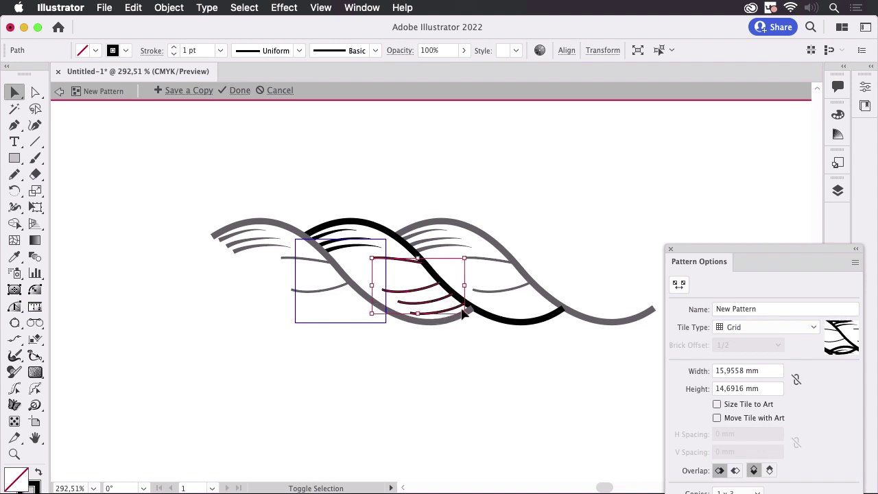
{"action": "left_click", "coordinate": [220, 51]}
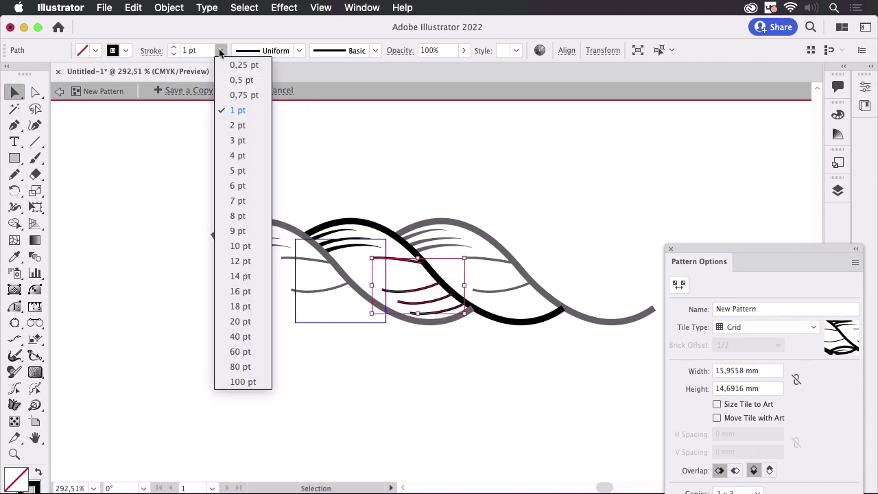
{"action": "left_click", "coordinate": [279, 29]}
{"action": "left_click", "coordinate": [299, 50]}
{"action": "left_click", "coordinate": [249, 163]}
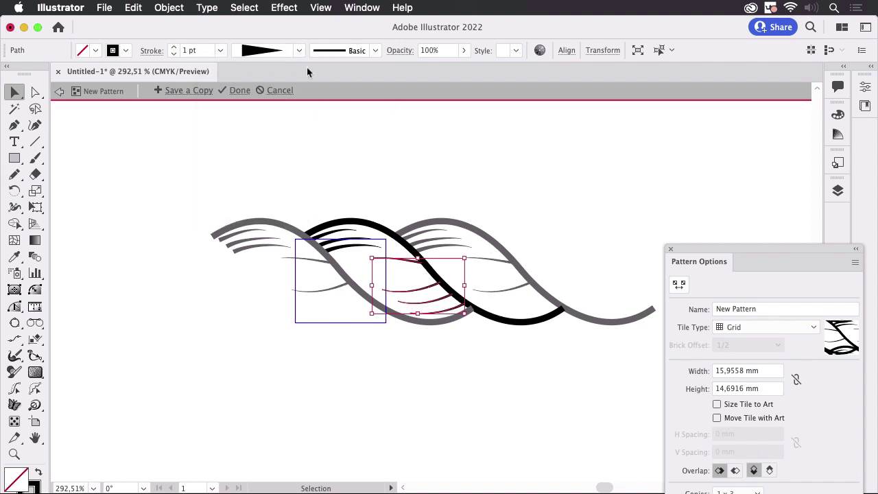
{"action": "left_click", "coordinate": [174, 47]}
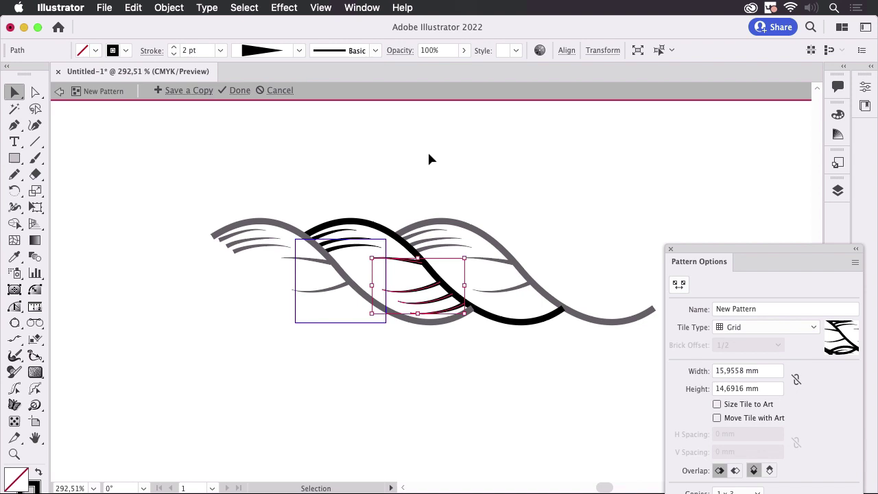
{"action": "left_click", "coordinate": [461, 164]}
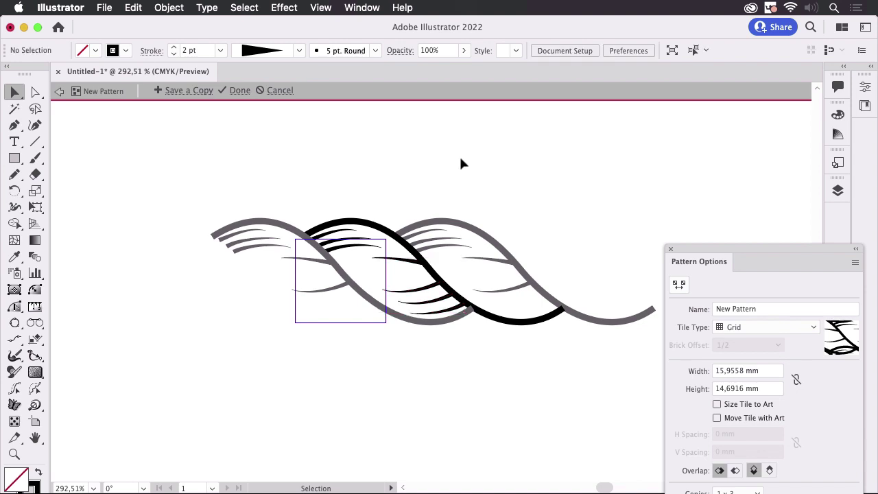
{"action": "left_click", "coordinate": [35, 92]}
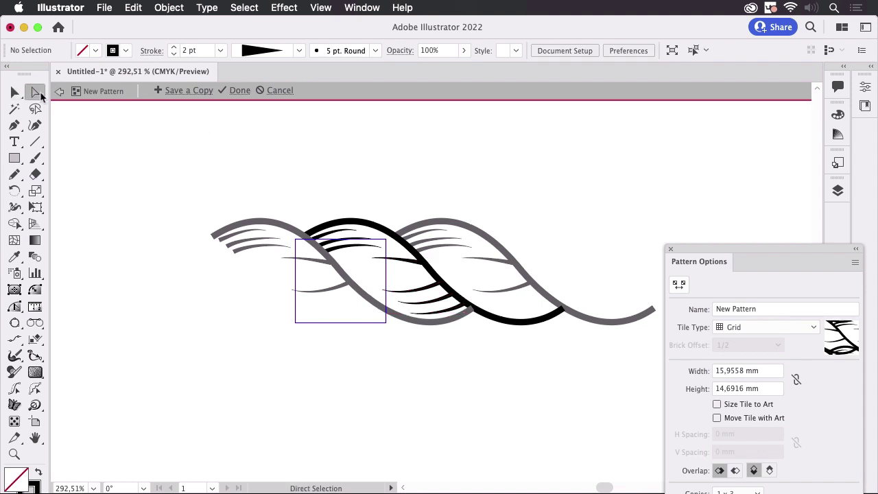
- Reposition a lower fibre stroke, then move two small strokes left into the pattern tile
{"action": "left_click", "coordinate": [382, 294]}
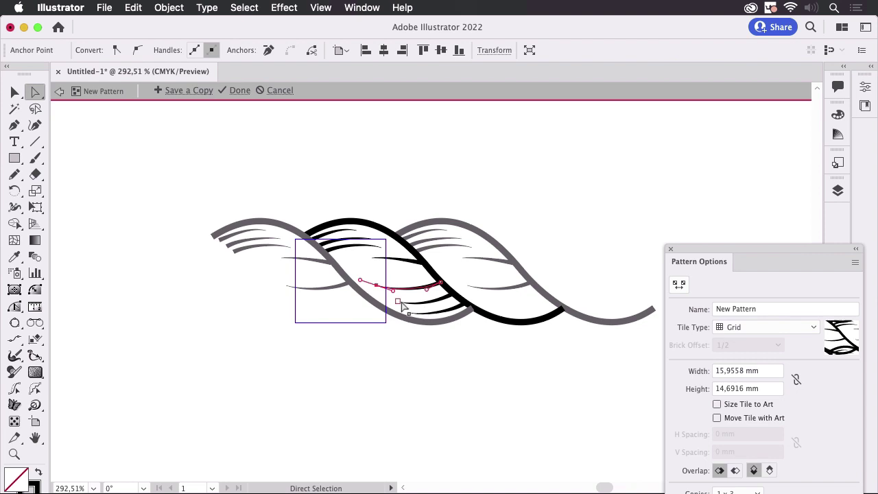
{"action": "mouse_move", "coordinate": [400, 303]}
{"action": "left_mouse_down"}
{"action": "mouse_move", "coordinate": [394, 297]}
{"action": "mouse_move", "coordinate": [439, 310]}
{"action": "left_mouse_up"}
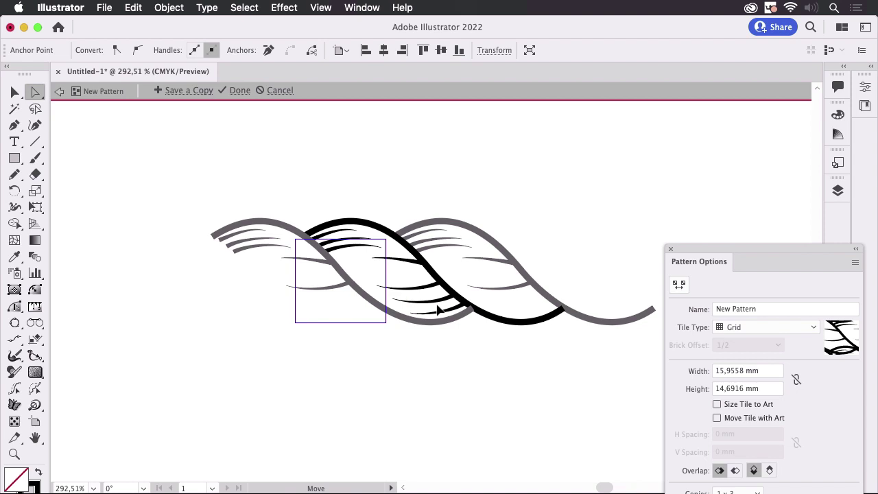
{"action": "left_click_drag", "start_coordinate": [439, 310], "coordinate": [437, 306]}
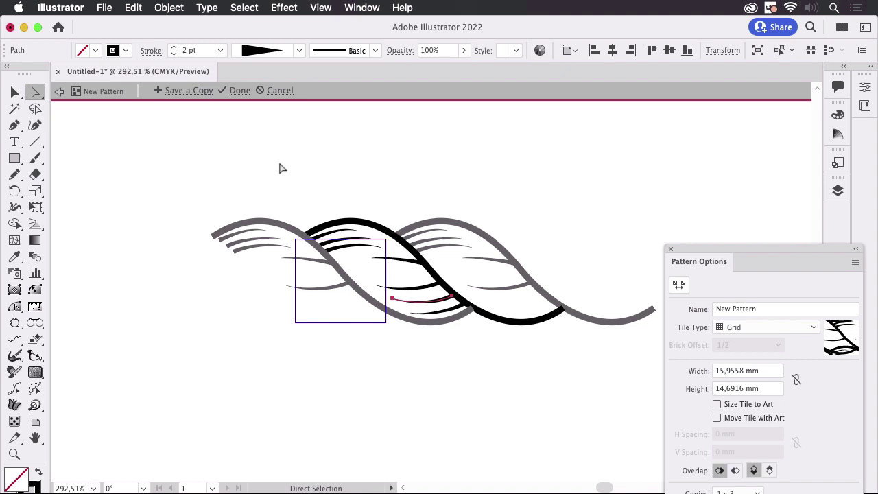
{"action": "left_click", "coordinate": [20, 96]}
{"action": "left_click", "coordinate": [416, 168]}
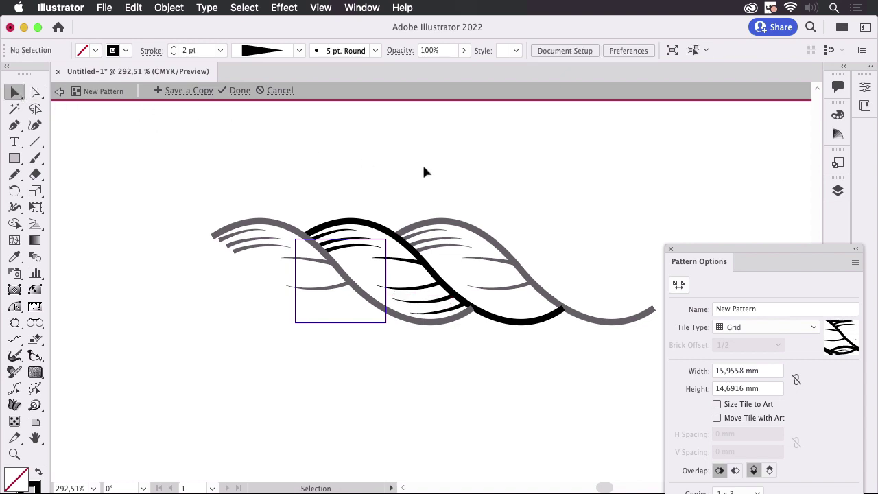
{"action": "left_click", "coordinate": [442, 306]}
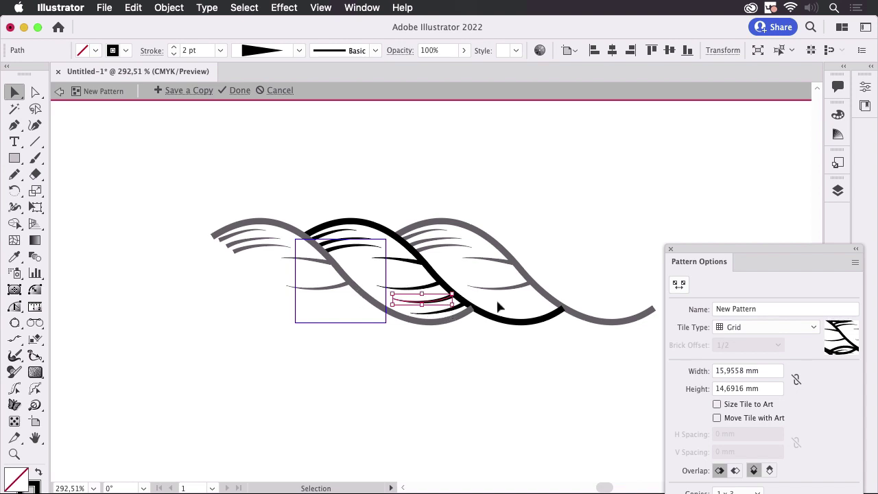
{"action": "left_click", "coordinate": [450, 312], "text": "shift"}
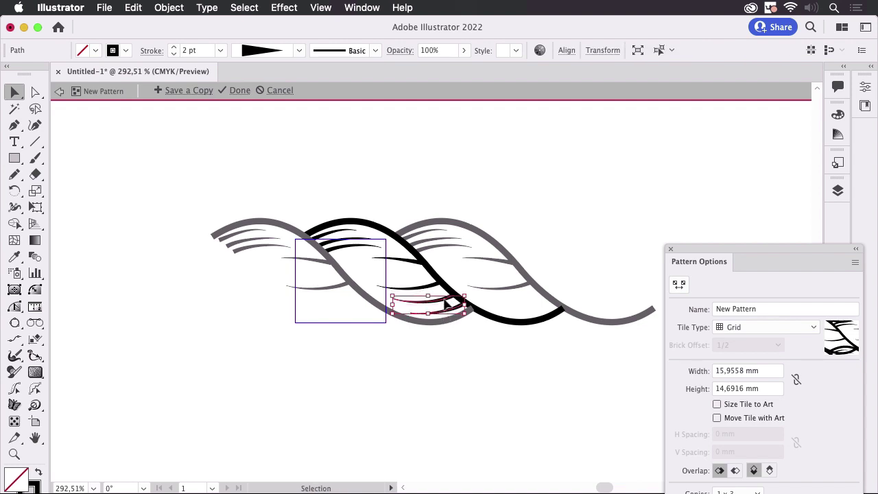
{"action": "left_click_drag", "start_coordinate": [447, 305], "coordinate": [360, 308]}
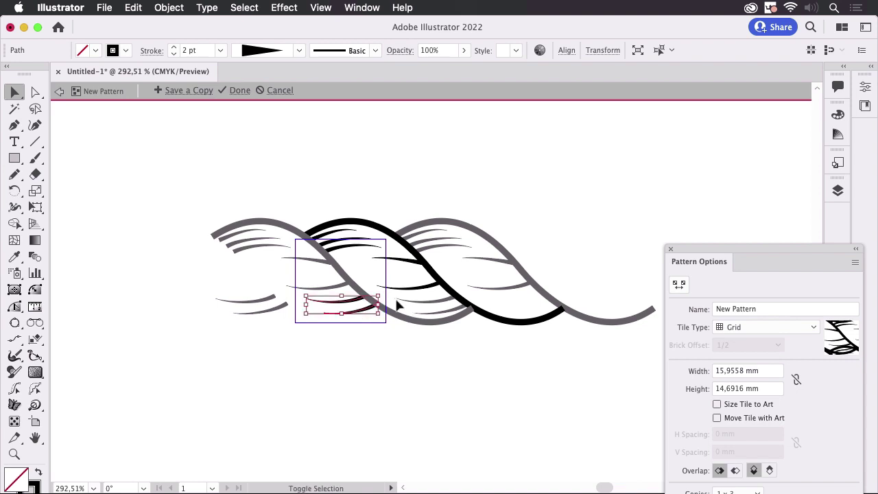
{"action": "left_click", "coordinate": [583, 147]}
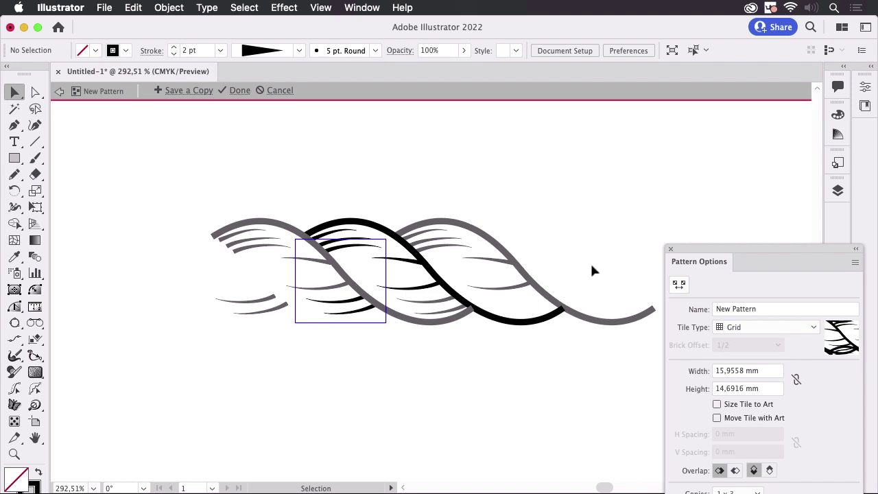
- Stretch the tile's top and bottom edges to make it 15.9558 × 19.8993 mm
{"action": "left_click", "coordinate": [678, 283]}
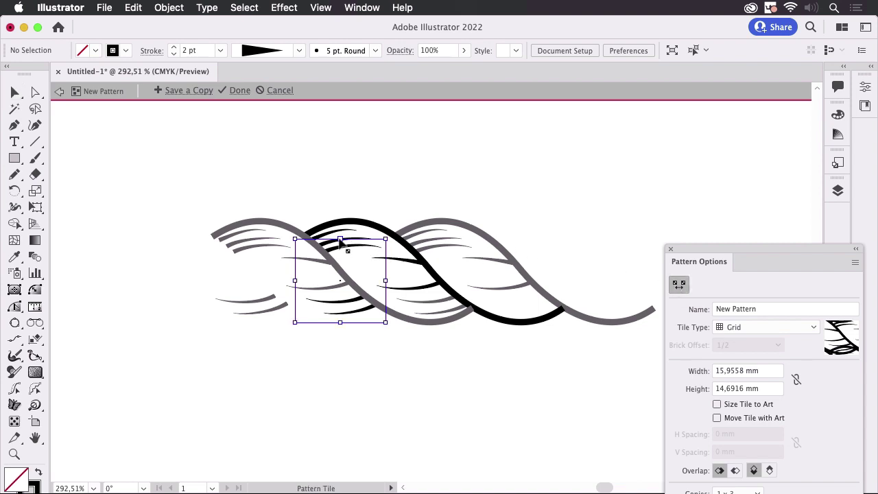
{"action": "left_click_drag", "start_coordinate": [340, 241], "coordinate": [344, 217]}
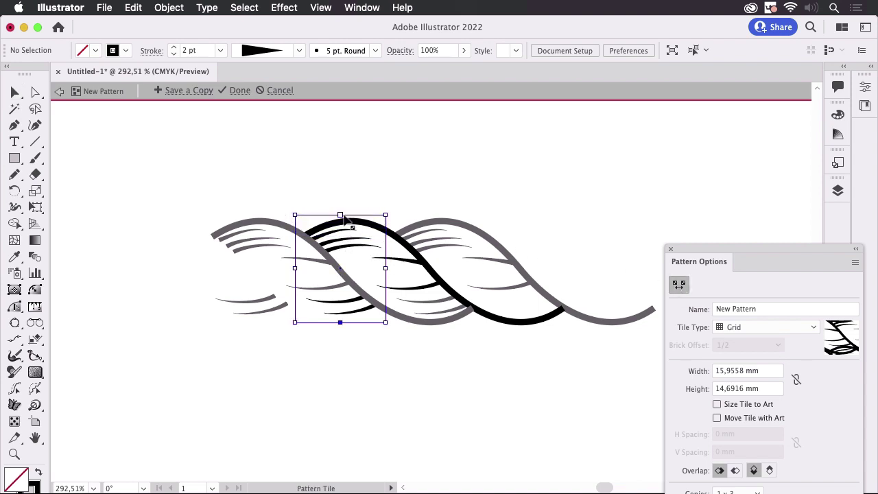
{"action": "left_click_drag", "start_coordinate": [340, 323], "coordinate": [338, 333]}
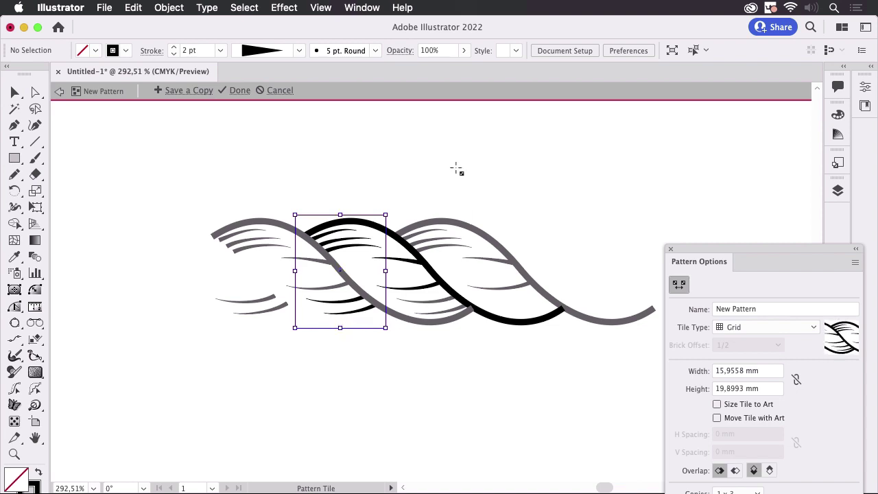
{"action": "key", "text": "v"}
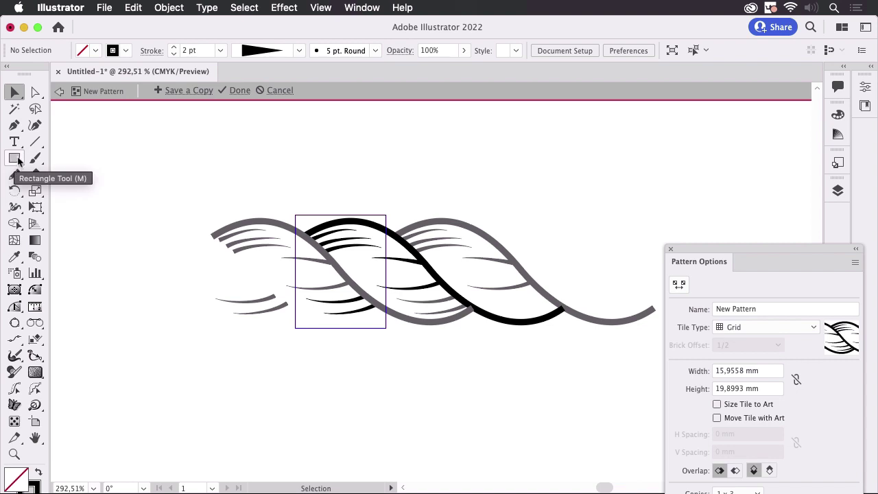
- Turn on Smart Guides and draw a rectangle exactly over the pattern tile
{"action": "left_click", "coordinate": [15, 158]}
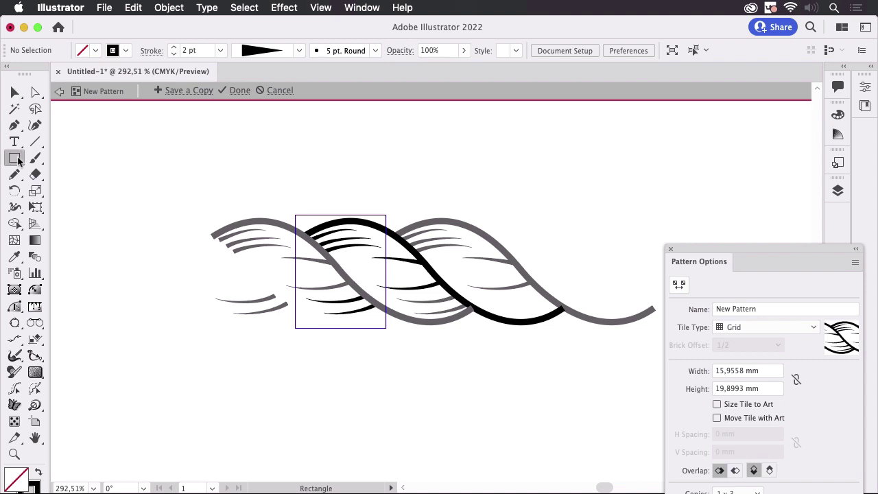
{"action": "left_click", "coordinate": [321, 8]}
{"action": "scroll", "coordinate": [364, 411], "scroll_direction": "down", "scroll_amount": 5}
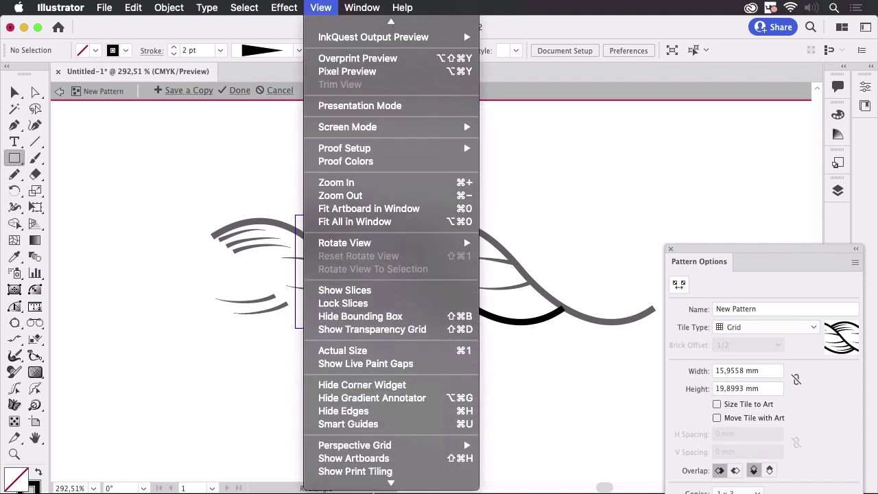
{"action": "left_click", "coordinate": [344, 306]}
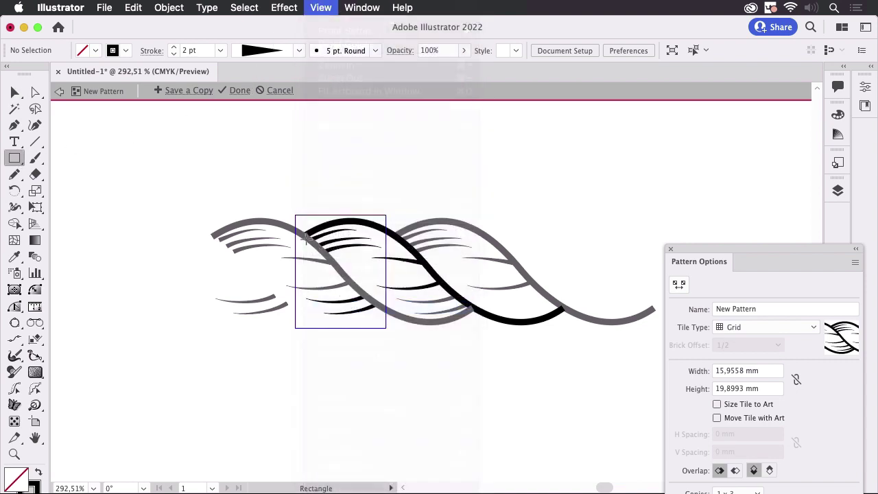
{"action": "left_click_drag", "start_coordinate": [295, 217], "coordinate": [385, 328]}
- Give the tile rectangle a red 0.5 pt outline
{"action": "left_click", "coordinate": [15, 91]}
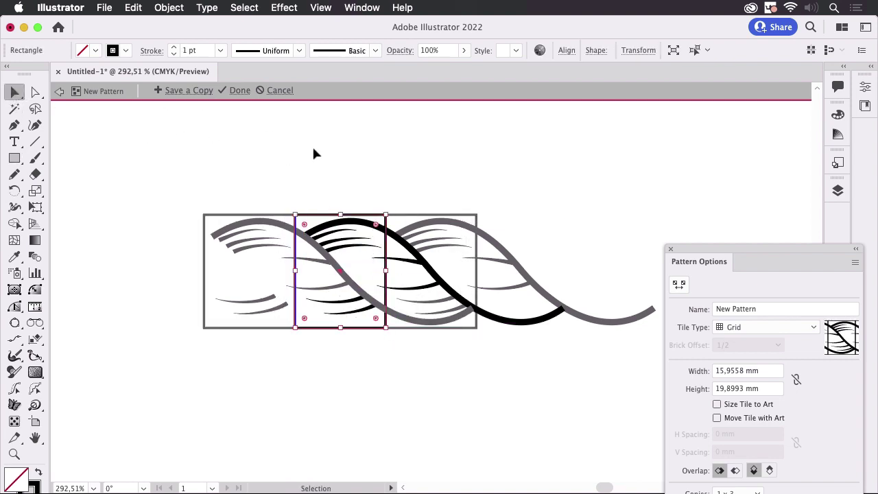
{"action": "left_click", "coordinate": [125, 50]}
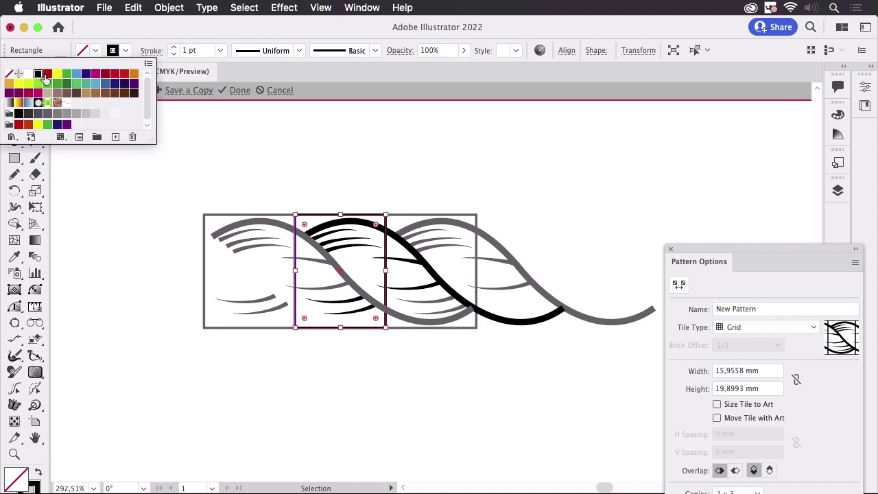
{"action": "left_click", "coordinate": [48, 74]}
{"action": "left_click", "coordinate": [174, 55]}
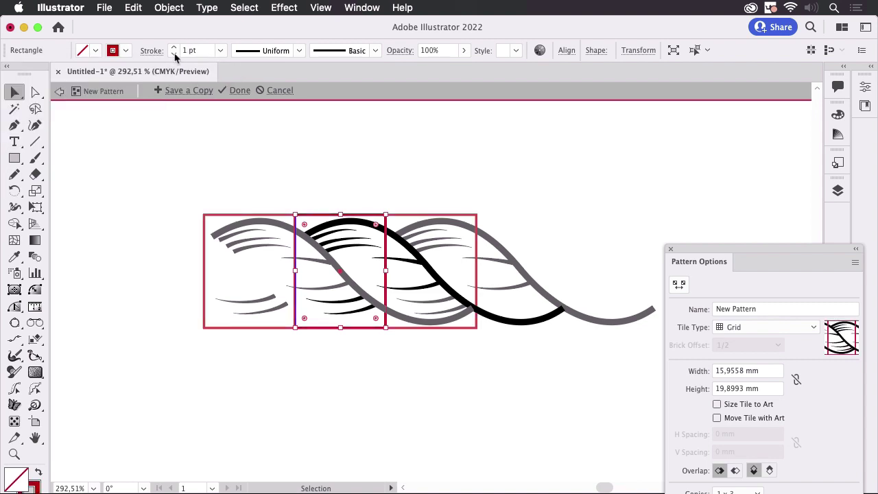
{"action": "left_click", "coordinate": [175, 55]}
{"action": "left_click", "coordinate": [174, 55]}
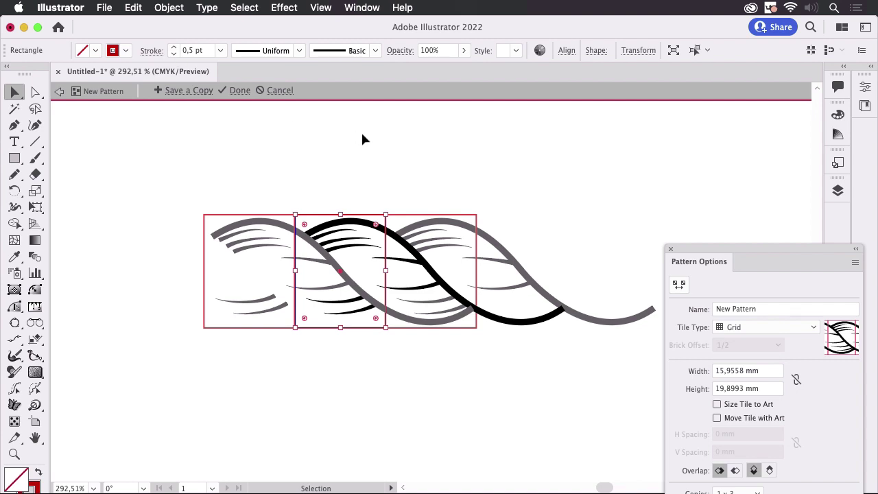
{"action": "left_click", "coordinate": [357, 177]}
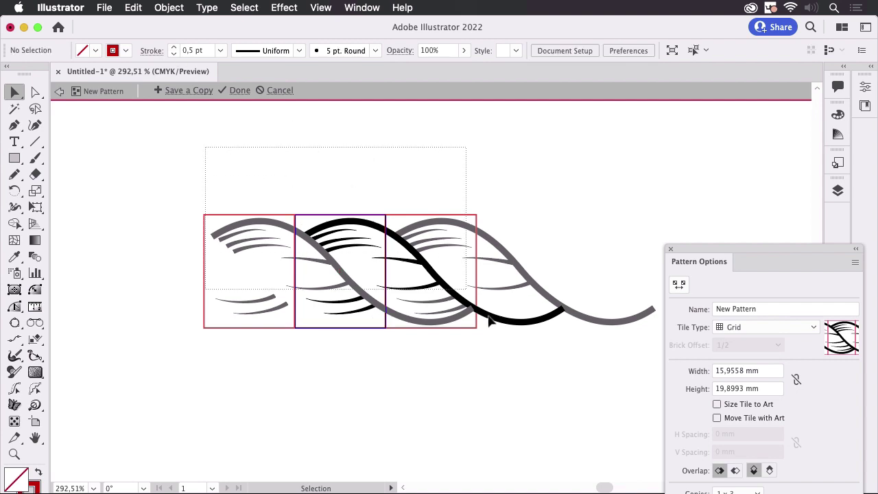
- Finish pattern editing with Done and confirm to save the New Pattern swatch
{"action": "key", "text": "super+a"}
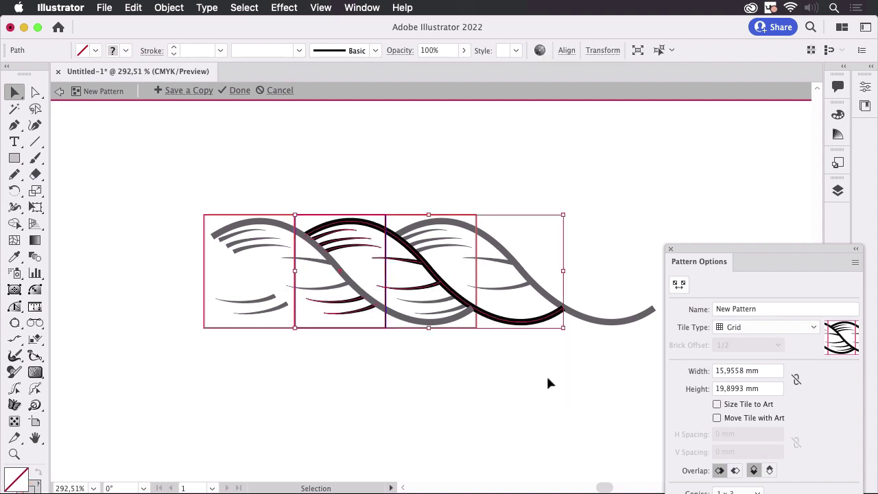
{"action": "left_click", "coordinate": [449, 371]}
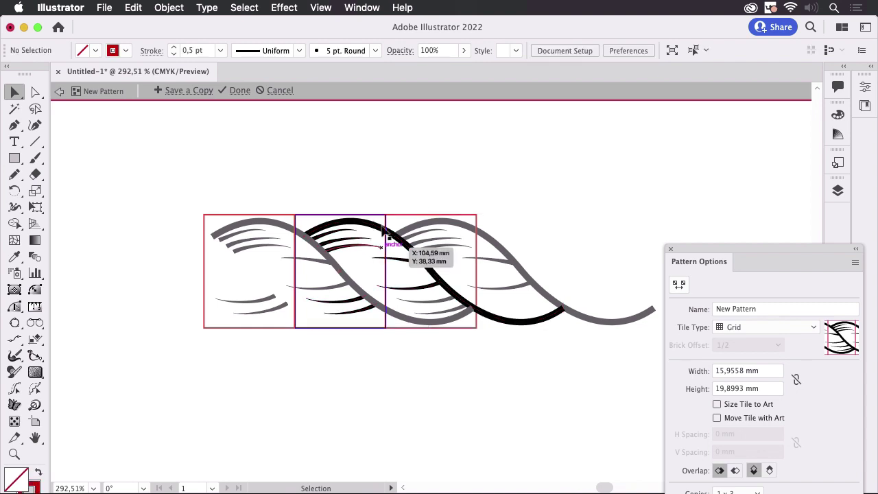
{"action": "left_click", "coordinate": [386, 217]}
{"action": "left_click", "coordinate": [433, 178]}
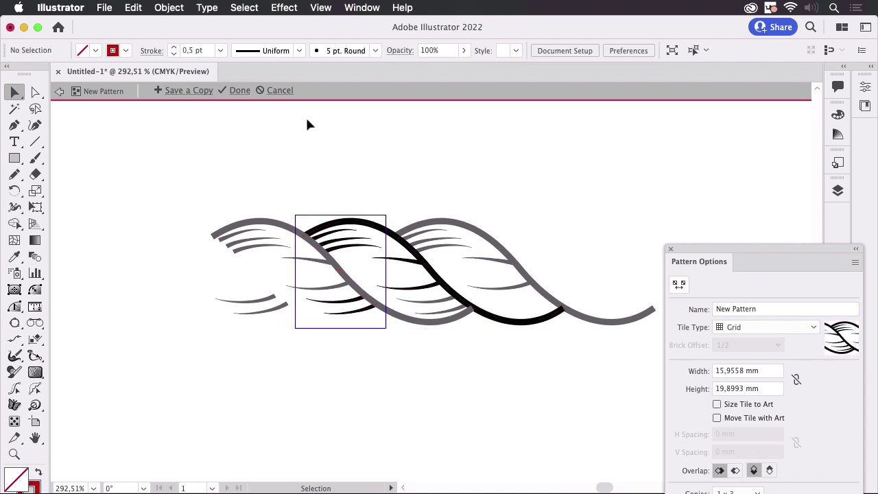
{"action": "left_click", "coordinate": [239, 92]}
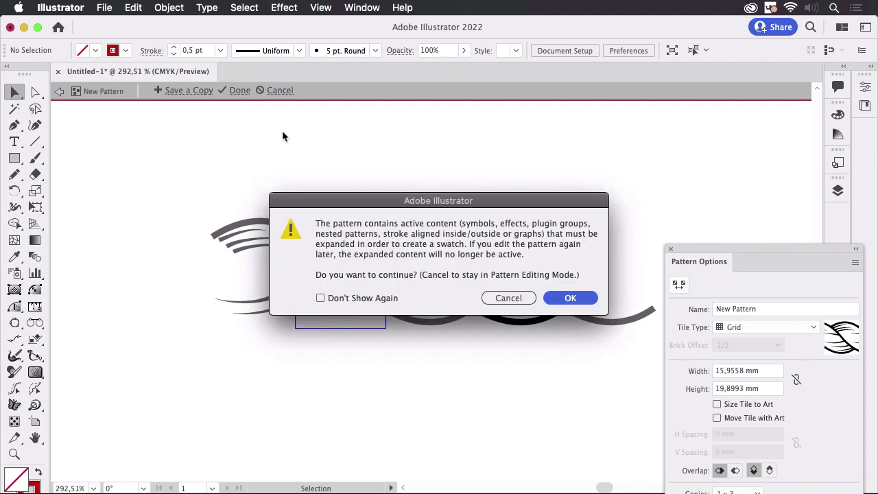
{"action": "left_click", "coordinate": [587, 301]}
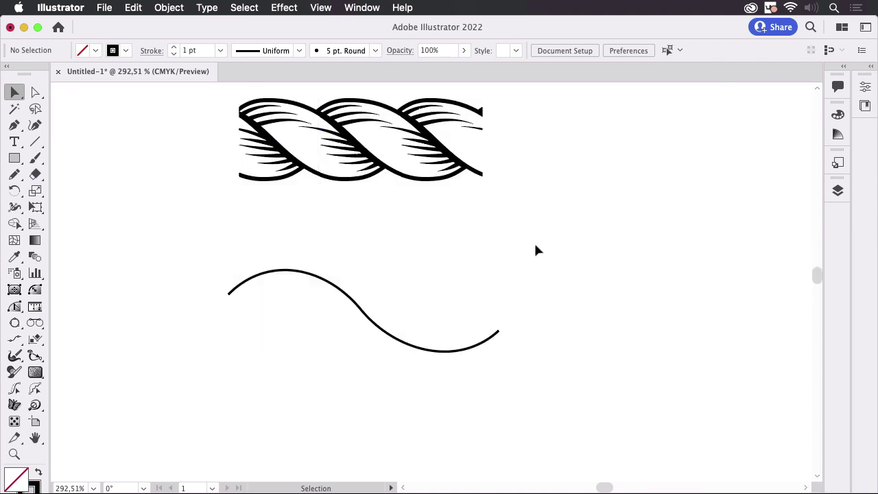
- Paste a copy of the rope strands and move it to the lower left
{"action": "key", "text": "super+v"}
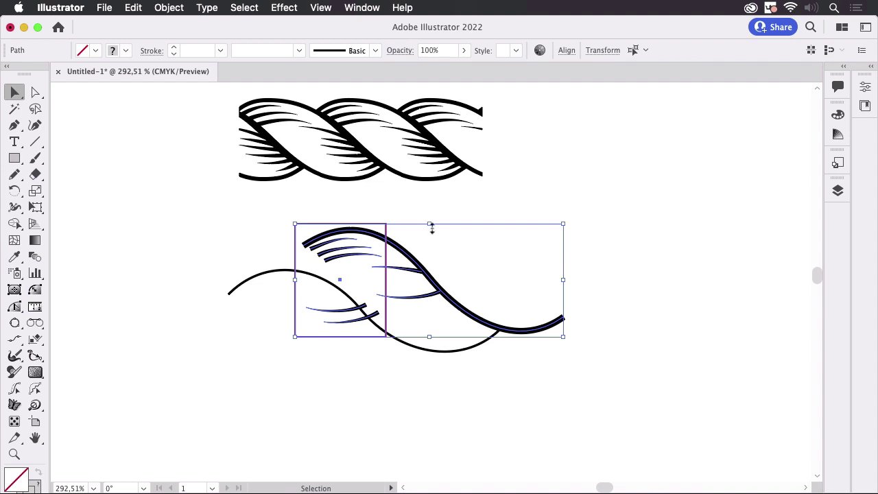
{"action": "mouse_move", "coordinate": [385, 226]}
{"action": "left_mouse_down"}
{"action": "mouse_move", "coordinate": [268, 337]}
{"action": "mouse_move", "coordinate": [177, 352]}
{"action": "left_mouse_up"}
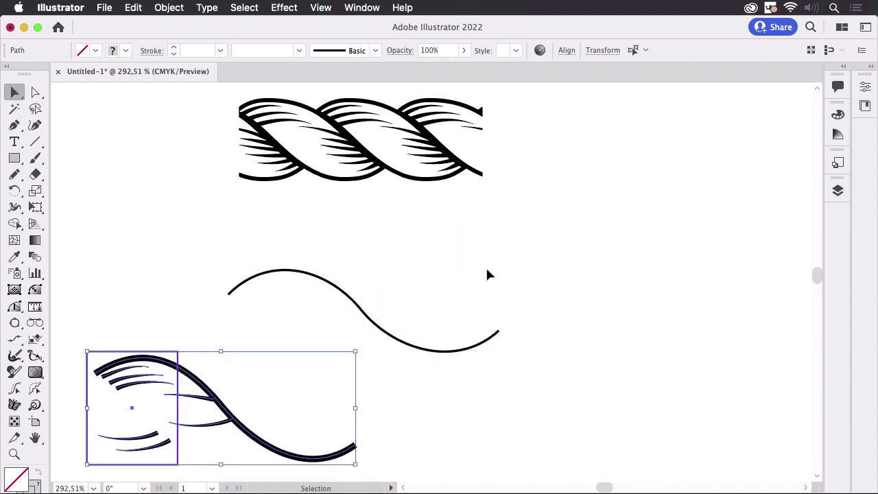
{"action": "left_click", "coordinate": [612, 299]}
{"action": "scroll", "coordinate": [584, 279], "scroll_direction": "right", "scroll_amount": 5}
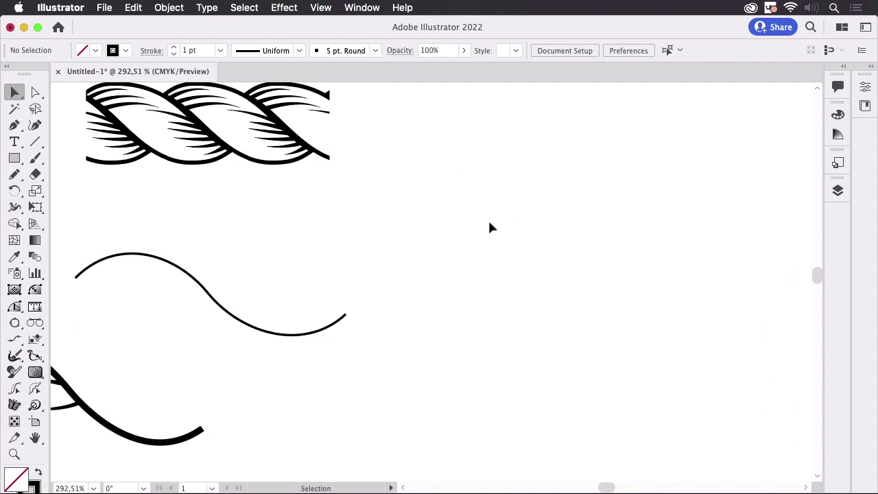
- Drag the New Pattern swatch from the Swatches panel onto the canvas beside the wave
{"action": "left_click", "coordinate": [363, 7]}
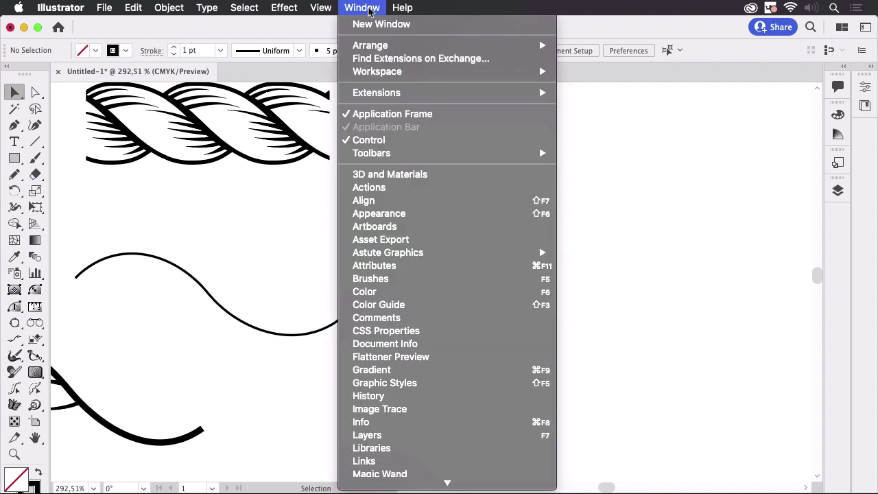
{"action": "scroll", "coordinate": [350, 188], "scroll_direction": "down", "scroll_amount": 5}
{"action": "scroll", "coordinate": [412, 446], "scroll_direction": "down", "scroll_amount": 3}
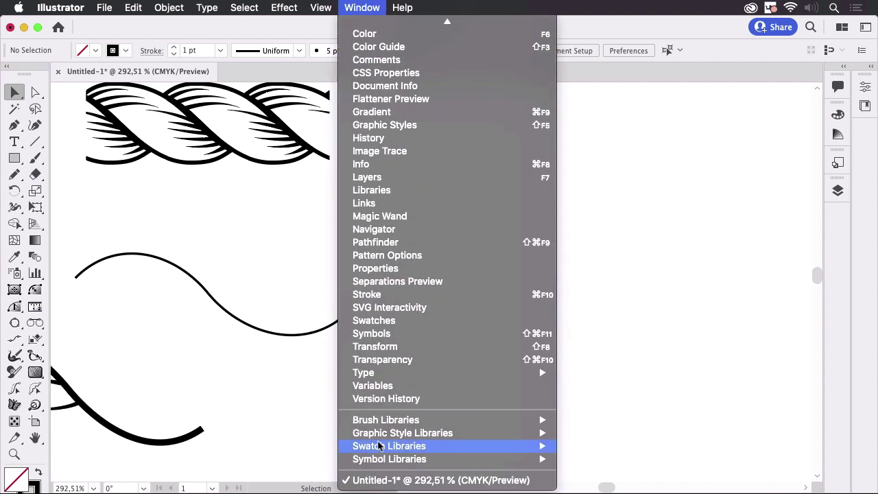
{"action": "left_click", "coordinate": [509, 318]}
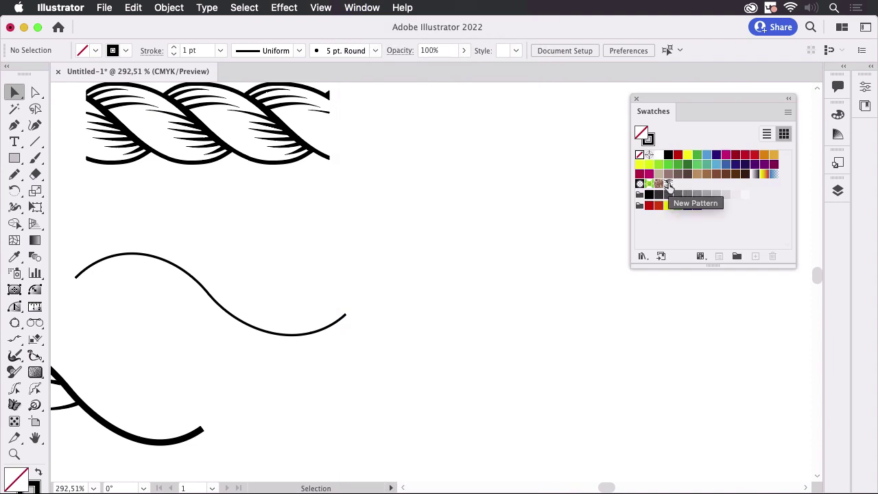
{"action": "left_click_drag", "start_coordinate": [669, 185], "coordinate": [523, 263]}
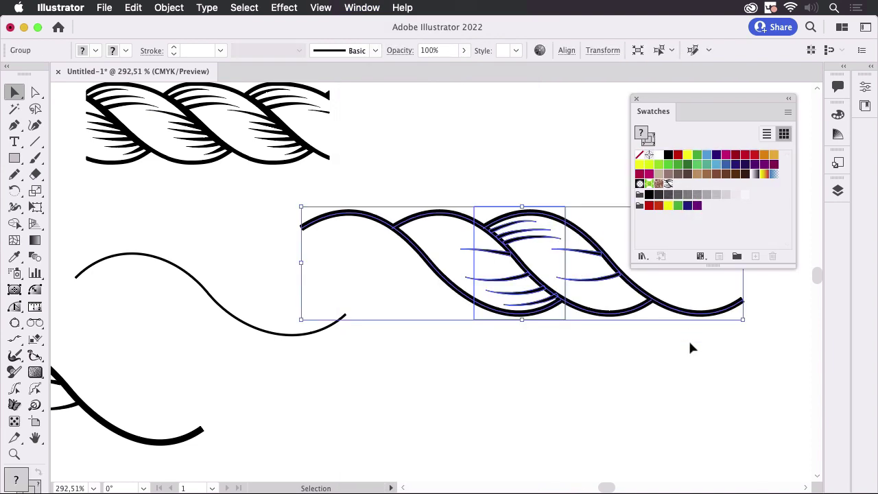
- Move the Swatches panel aside, bring the rope group into view, and deselect it
{"action": "left_click_drag", "start_coordinate": [670, 104], "coordinate": [588, 406]}
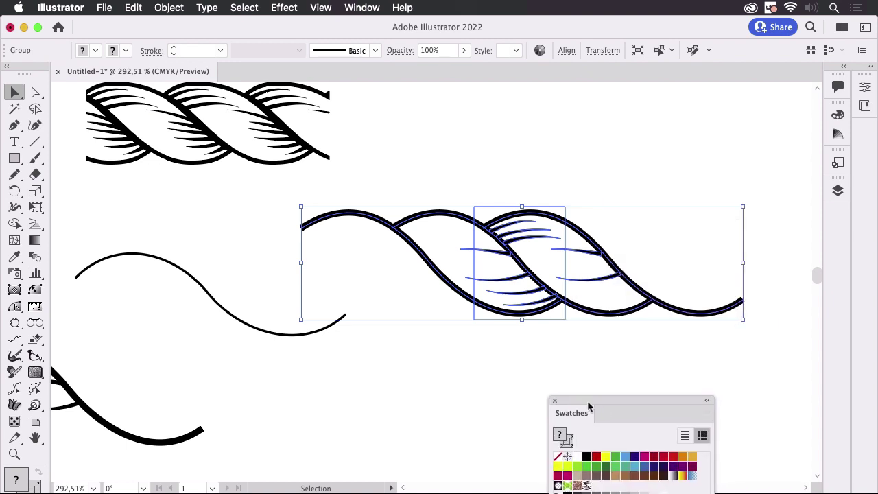
{"action": "key", "text": "space"}
{"action": "left_click_drag", "start_coordinate": [548, 166], "coordinate": [626, 186]}
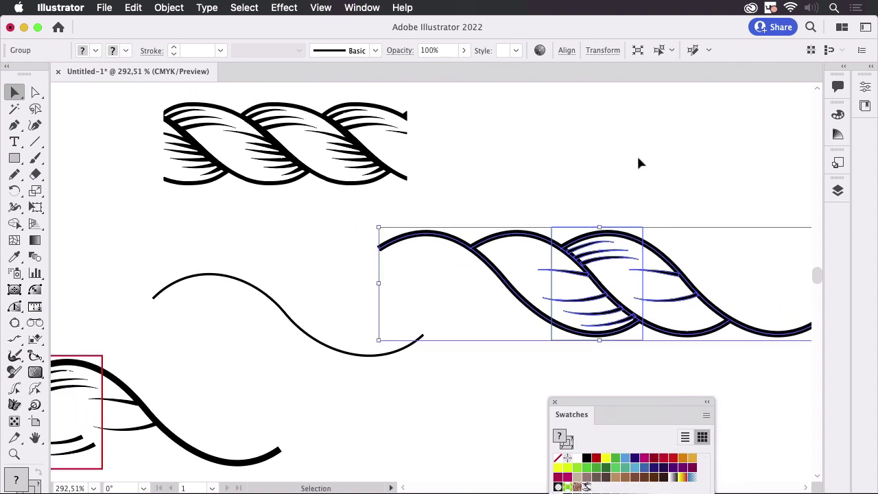
{"action": "scroll", "coordinate": [663, 183], "scroll_direction": "right", "scroll_amount": 5}
{"action": "scroll", "coordinate": [663, 183], "scroll_direction": "down", "scroll_amount": 1}
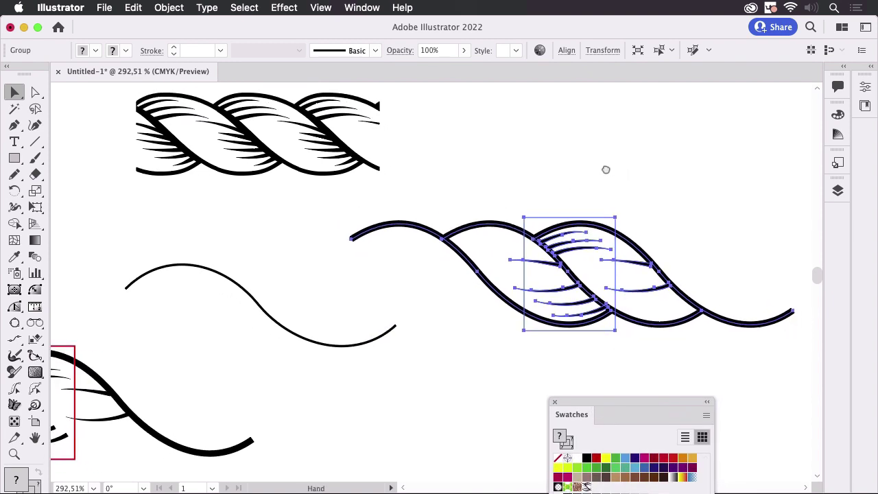
{"action": "left_click", "coordinate": [634, 166]}
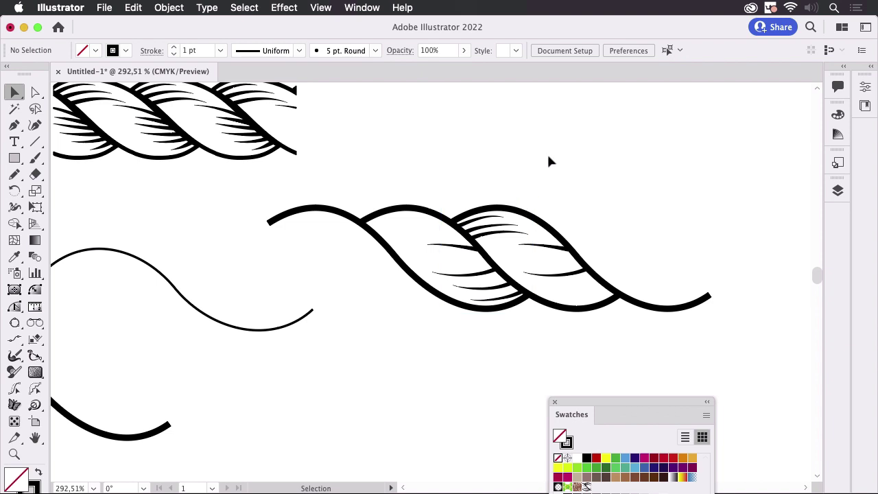
- Check the rope in Outline view, then ungroup the rope into separate paths
{"action": "key", "text": "super+y"}
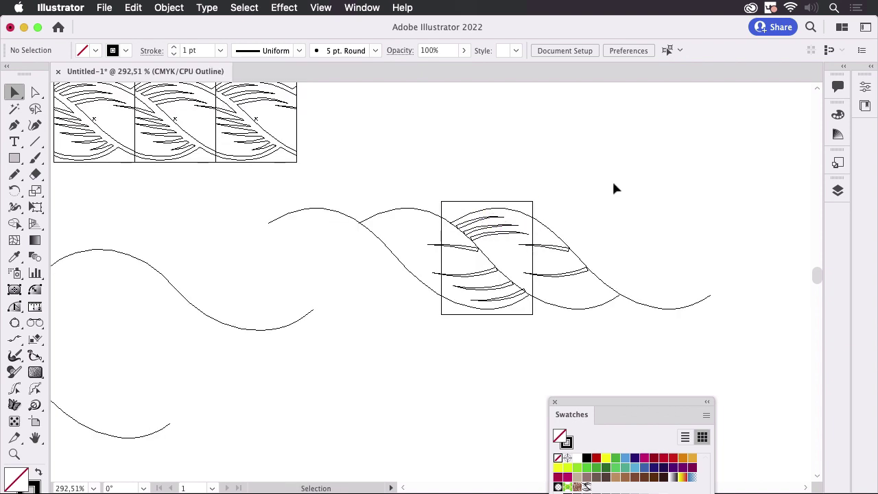
{"action": "key", "text": "super+y"}
{"action": "left_click", "coordinate": [490, 272]}
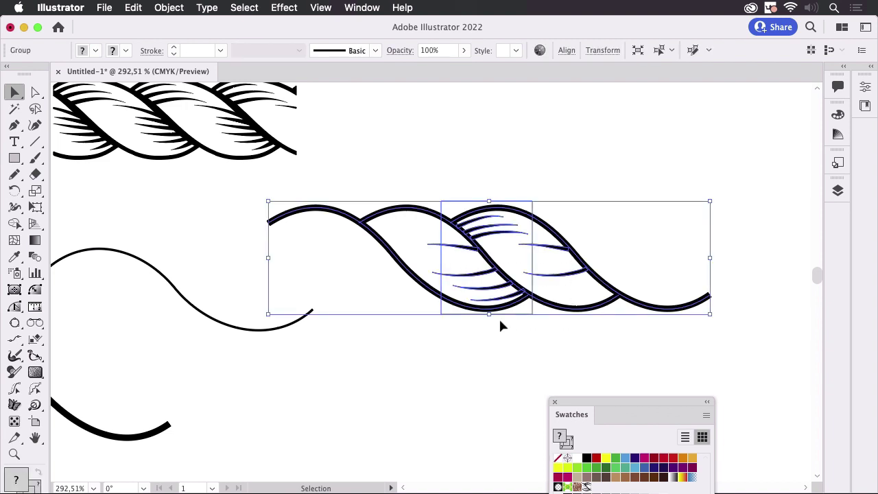
{"action": "key", "text": "shift+super+g"}
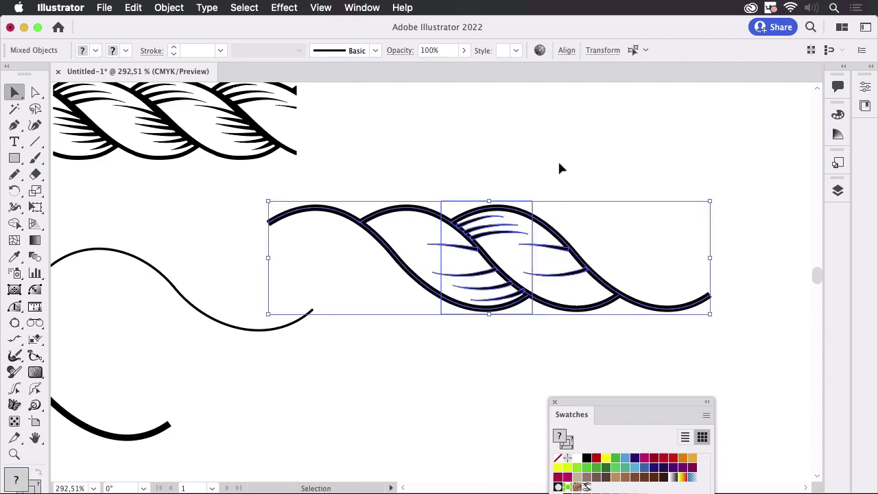
{"action": "left_click", "coordinate": [552, 182]}
- Give the middle tile rectangle a light-blue stroke and lock it
{"action": "left_click", "coordinate": [533, 203]}
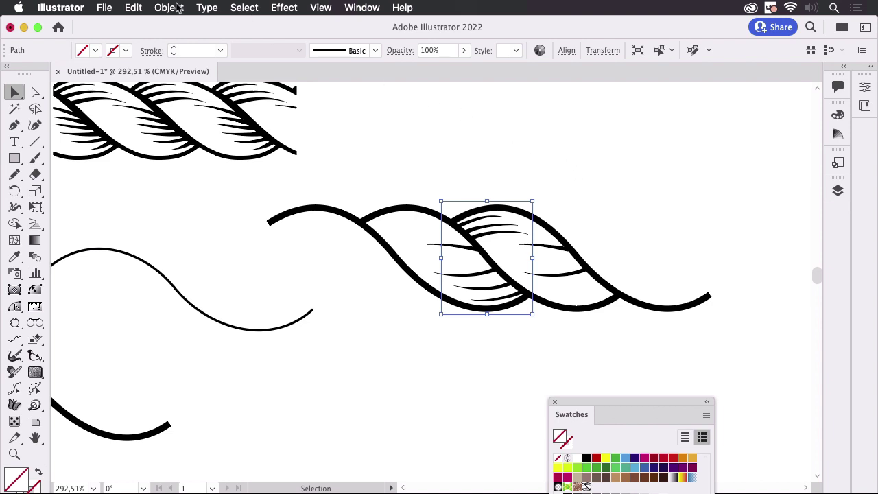
{"action": "left_click", "coordinate": [125, 51]}
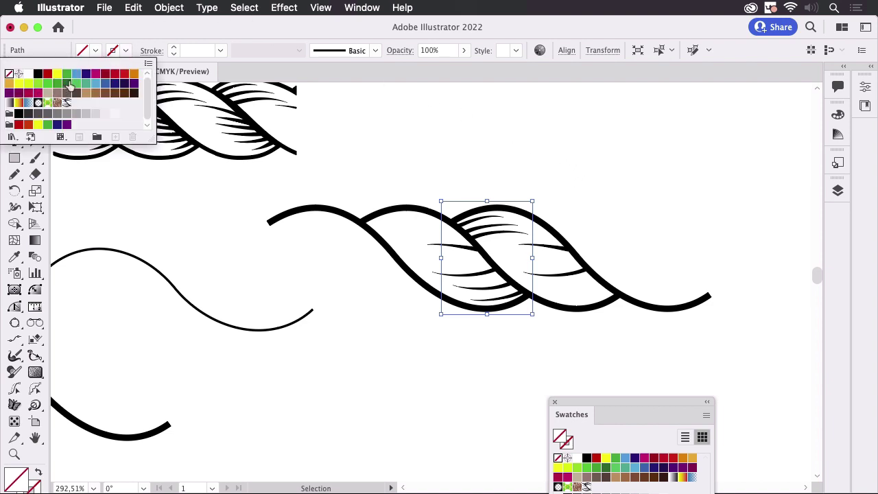
{"action": "left_click", "coordinate": [76, 74]}
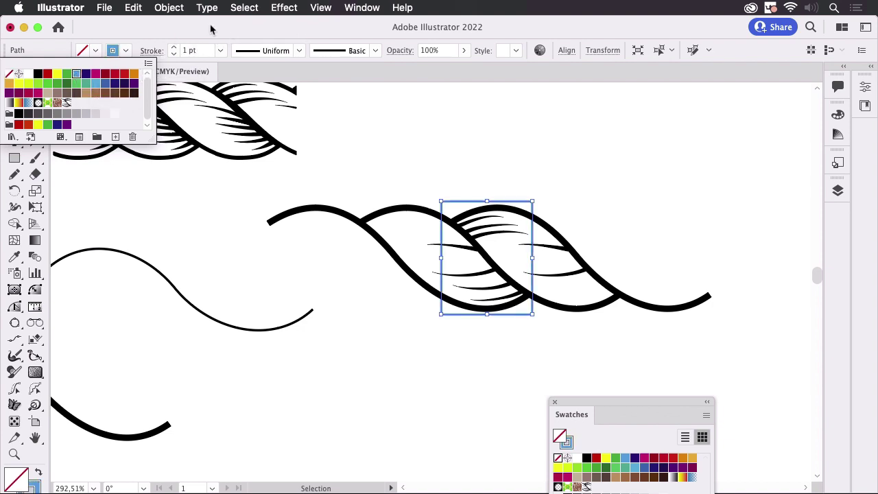
{"action": "left_click", "coordinate": [149, 36]}
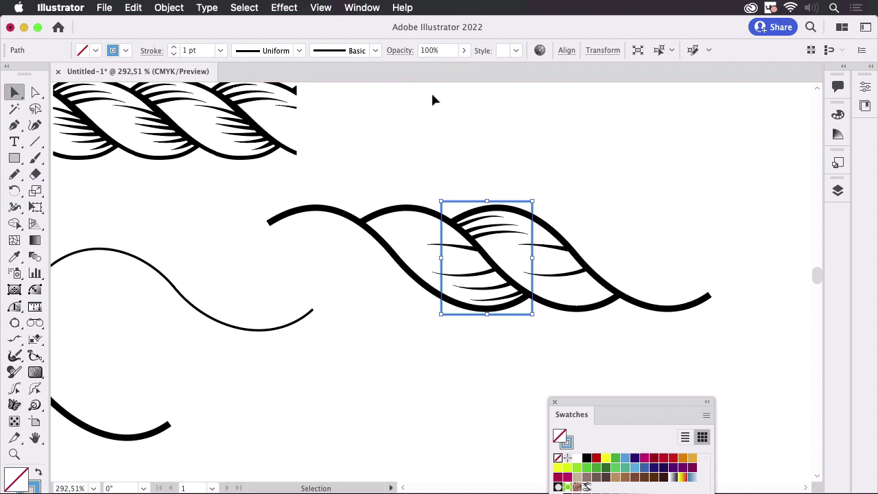
{"action": "key", "text": "super+shift+a"}
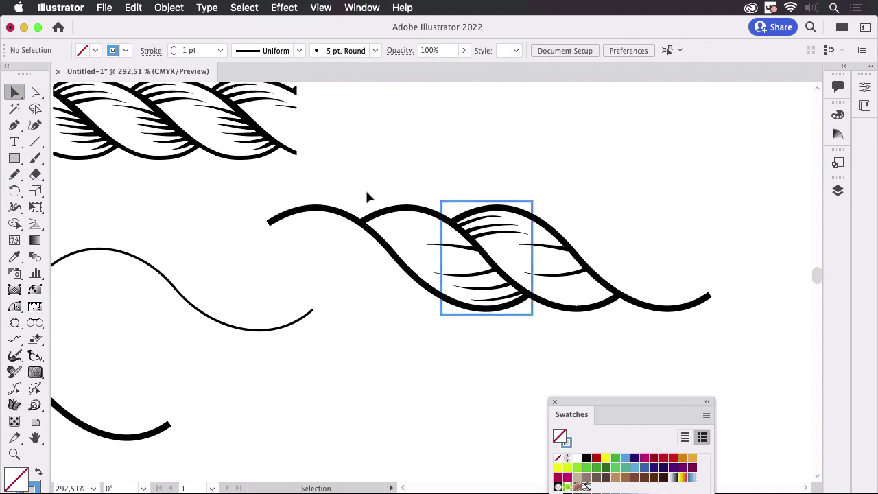
- Convert all the rope strands' strokes to filled shapes with Object > Path > Outline Stroke
{"action": "left_click_drag", "start_coordinate": [389, 287], "coordinate": [391, 289]}
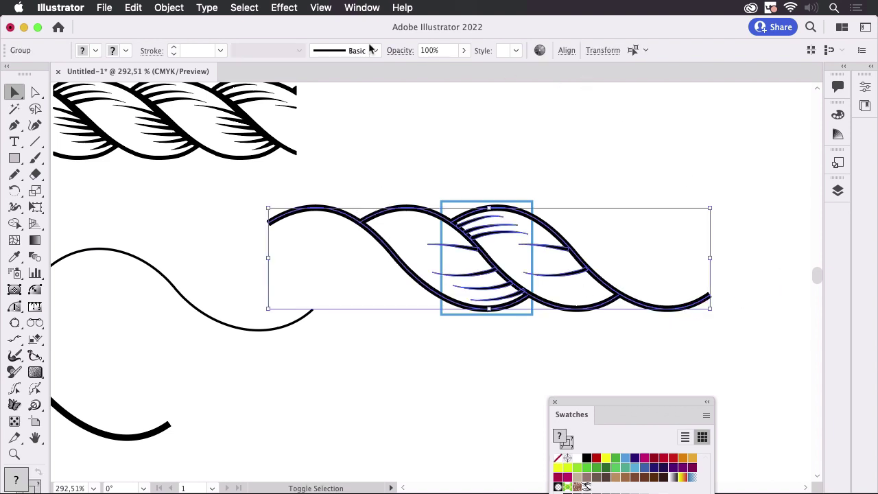
{"action": "left_click", "coordinate": [169, 8]}
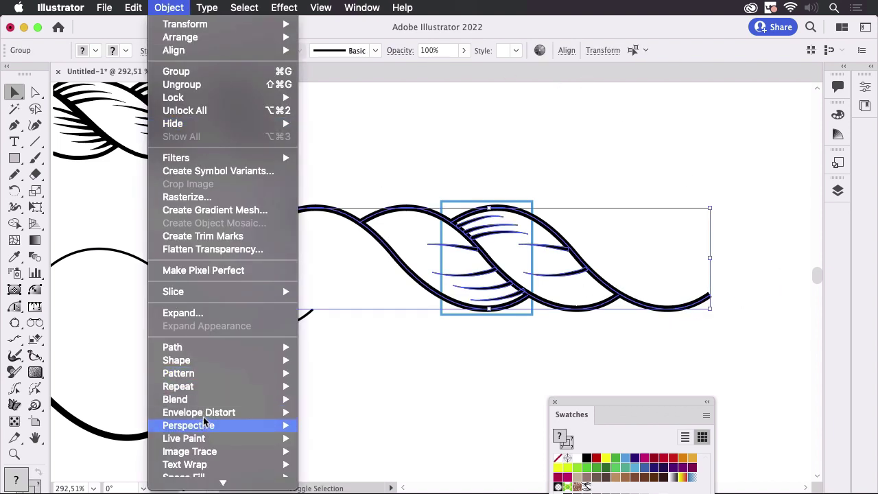
{"action": "mouse_move", "coordinate": [192, 346]}
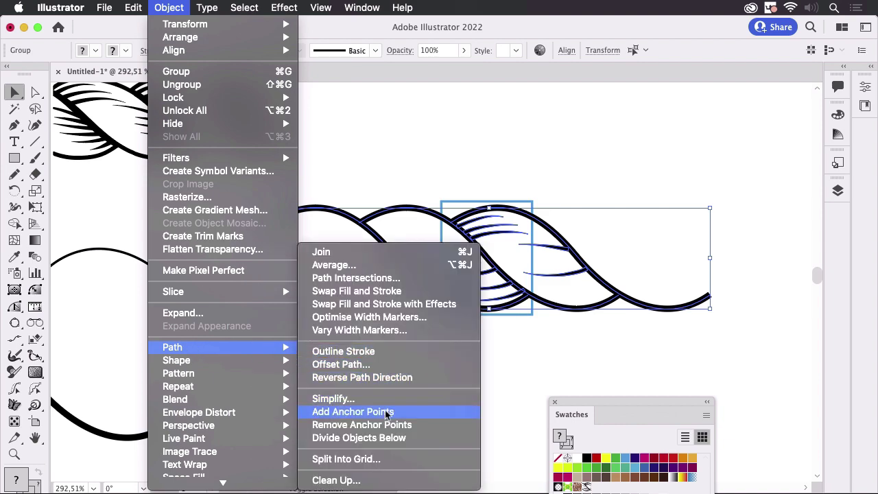
{"action": "left_click", "coordinate": [384, 353]}
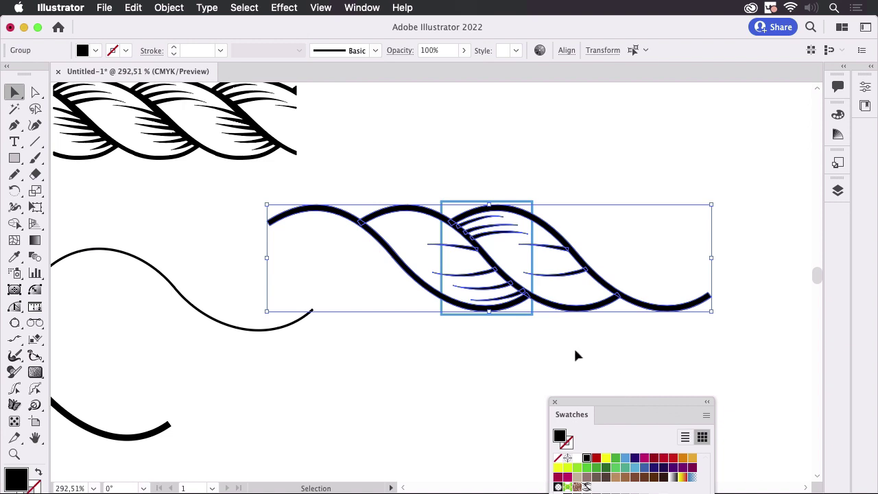
{"action": "left_click", "coordinate": [565, 351]}
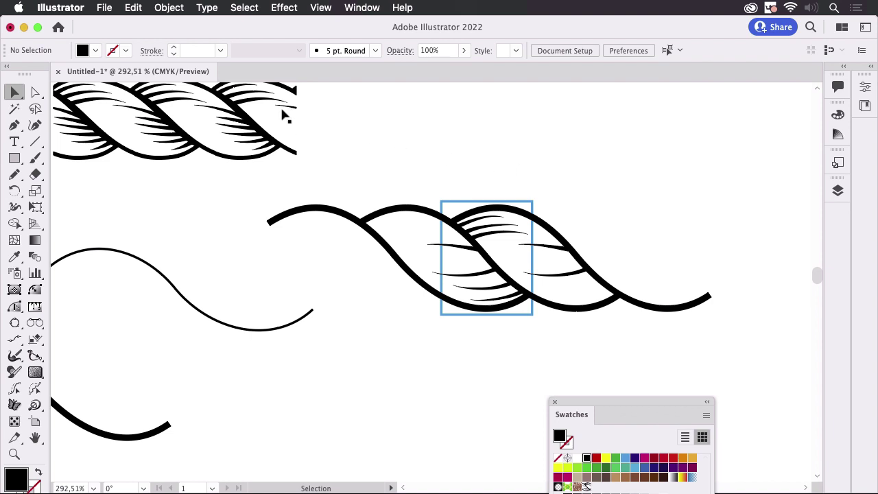
- Unlock the tile rectangle and select it
{"action": "left_click", "coordinate": [169, 8]}
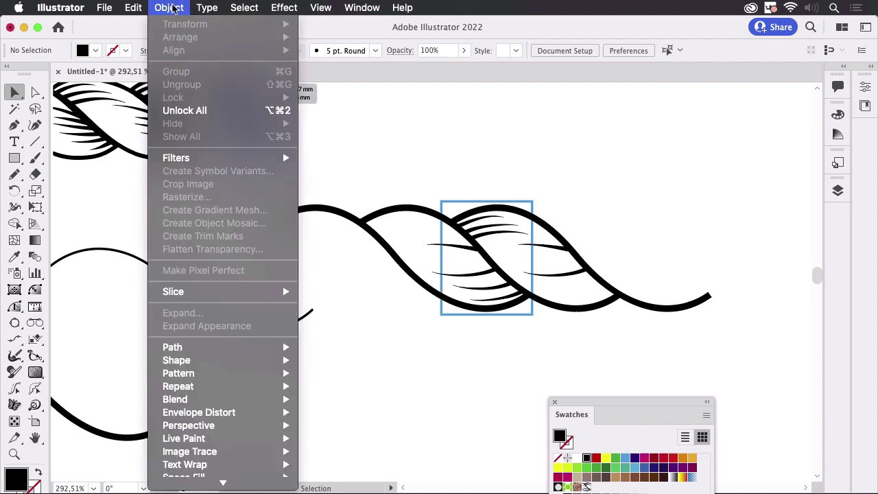
{"action": "left_click", "coordinate": [187, 110]}
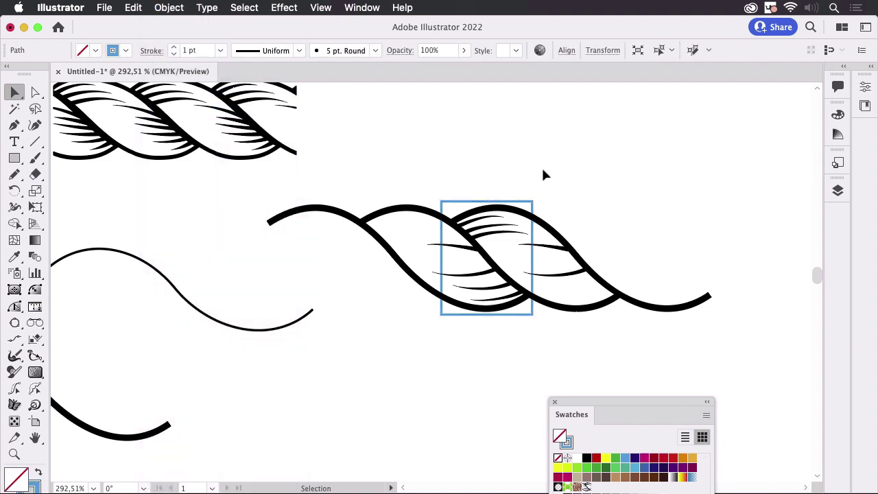
{"action": "left_click", "coordinate": [513, 170]}
{"action": "left_click", "coordinate": [449, 203]}
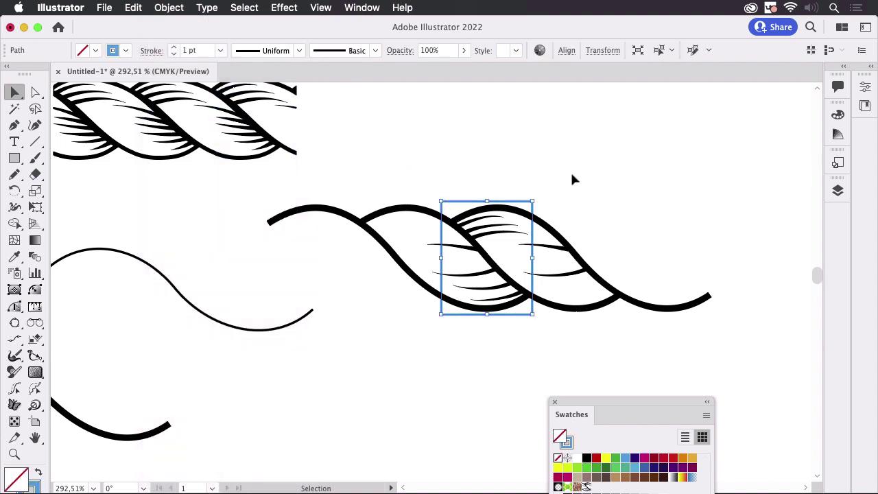
{"action": "key", "text": "super"}
{"action": "left_click", "coordinate": [575, 177]}
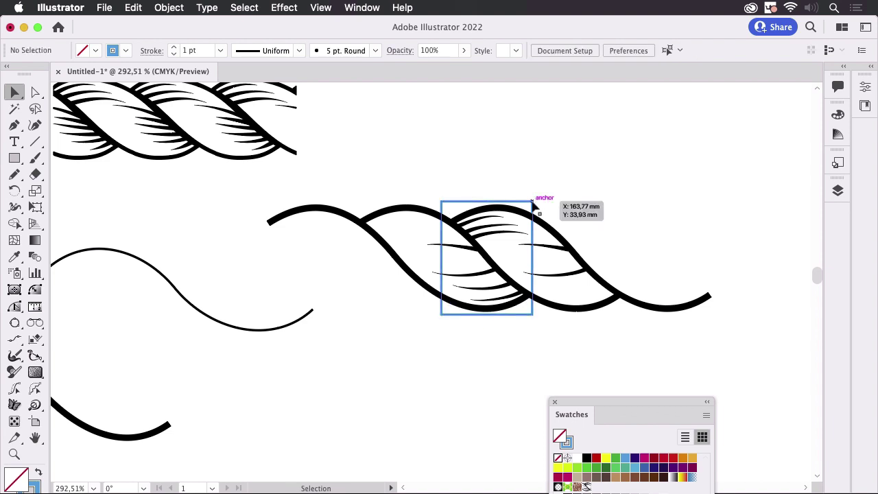
{"action": "left_click", "coordinate": [533, 201]}
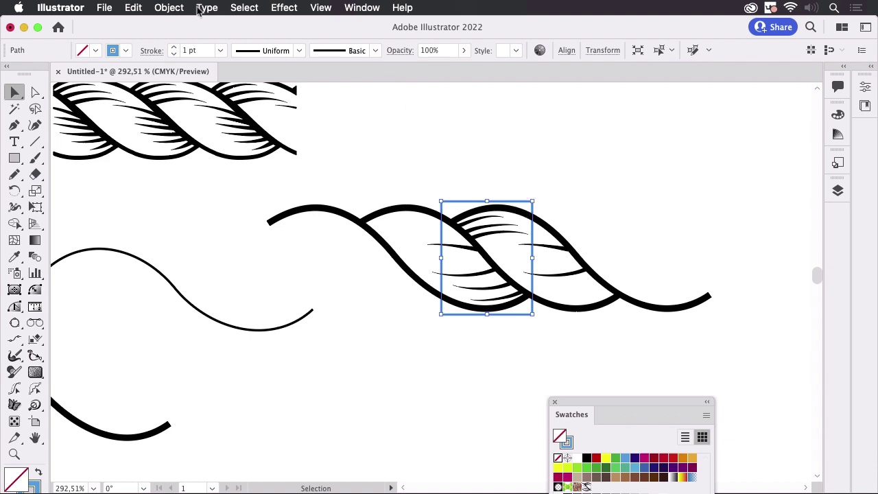
- Bring the tile rectangle to the front and divide the rope artwork beneath it
{"action": "left_click", "coordinate": [165, 8]}
{"action": "mouse_move", "coordinate": [225, 39]}
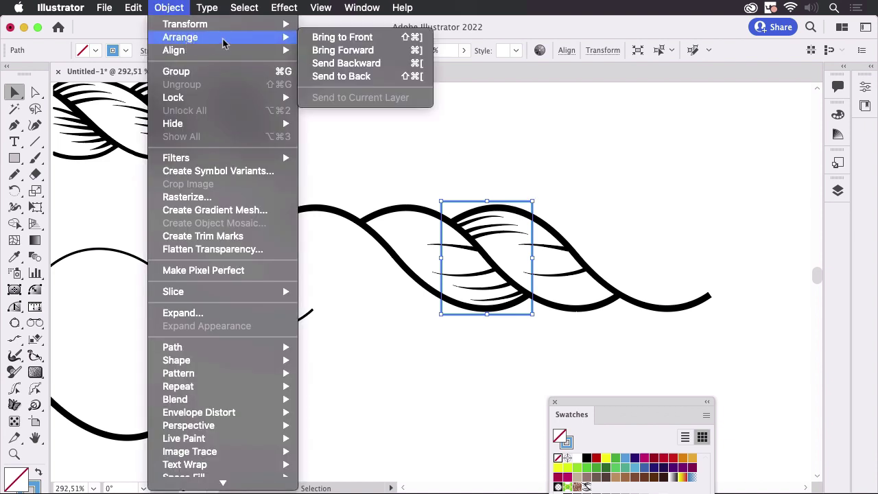
{"action": "left_click", "coordinate": [362, 38]}
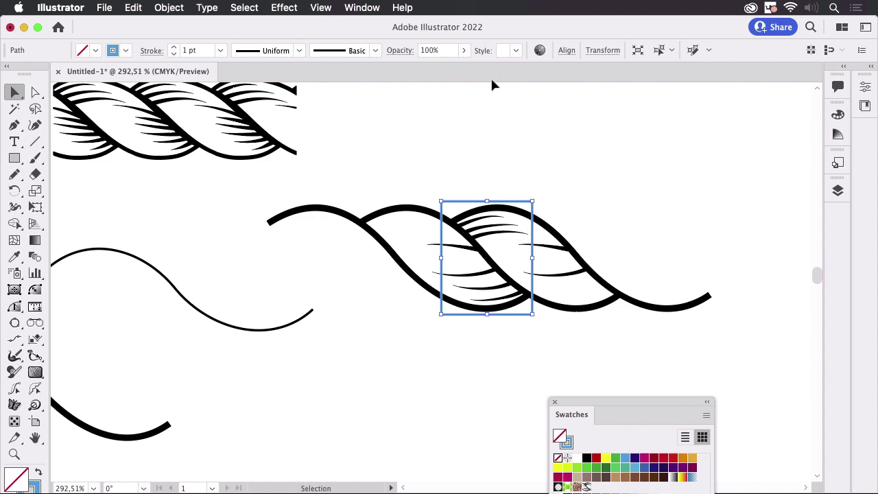
{"action": "left_click", "coordinate": [170, 8]}
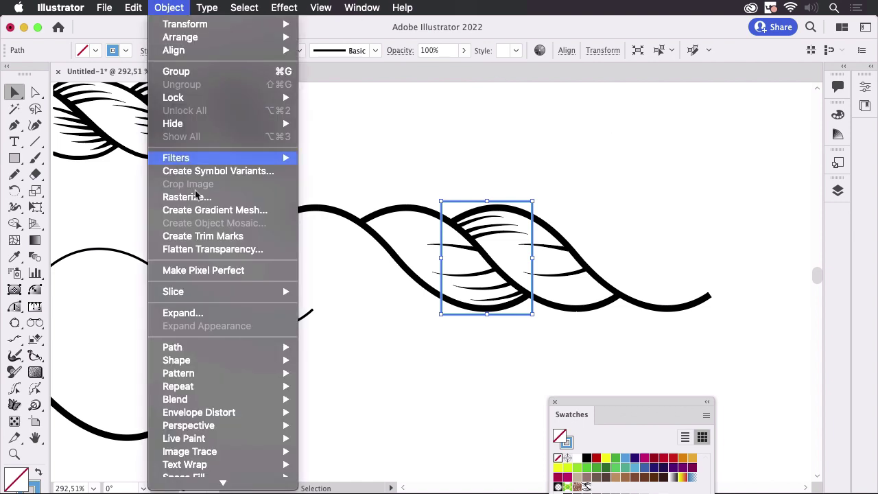
{"action": "mouse_move", "coordinate": [198, 351]}
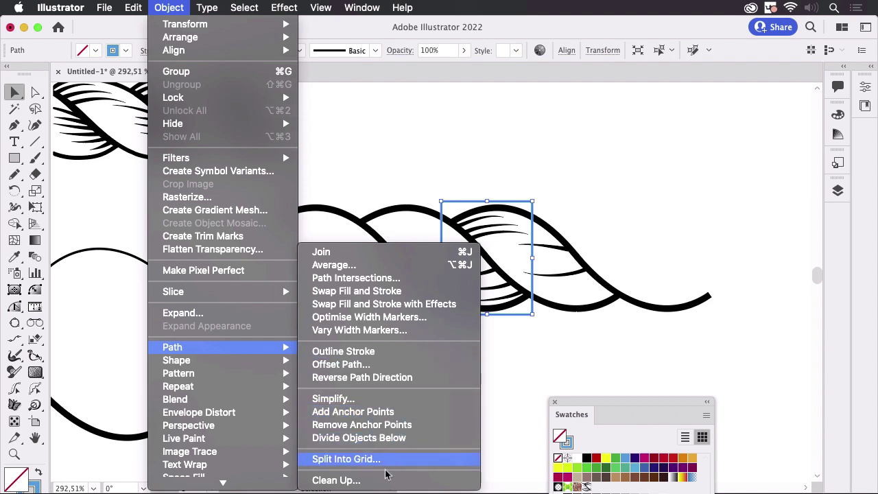
{"action": "left_click", "coordinate": [413, 441]}
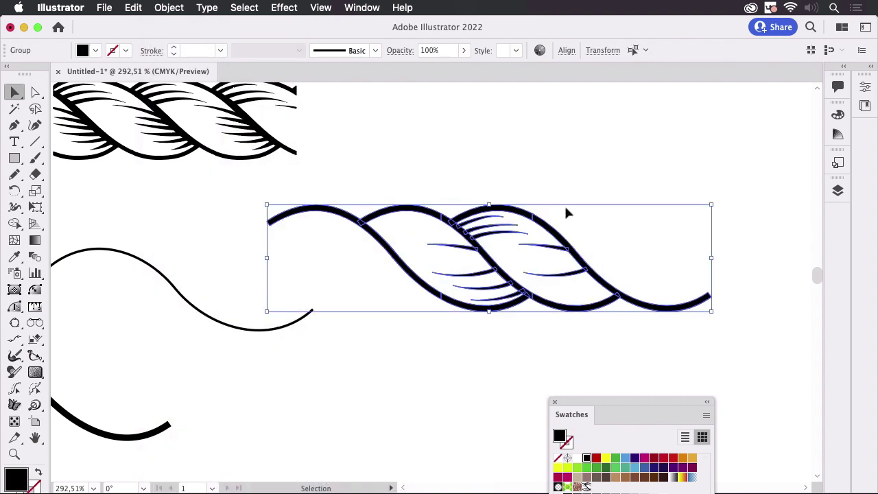
{"action": "left_click", "coordinate": [555, 155]}
- In Outline view, paste the tile rectangle back in place, then return to Preview
{"action": "key", "text": "super+y"}
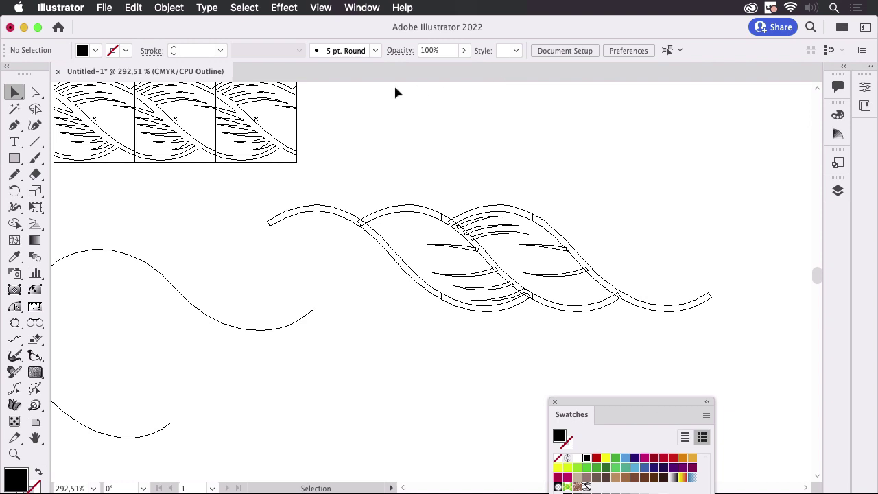
{"action": "left_click", "coordinate": [169, 8]}
{"action": "mouse_move", "coordinate": [134, 8]}
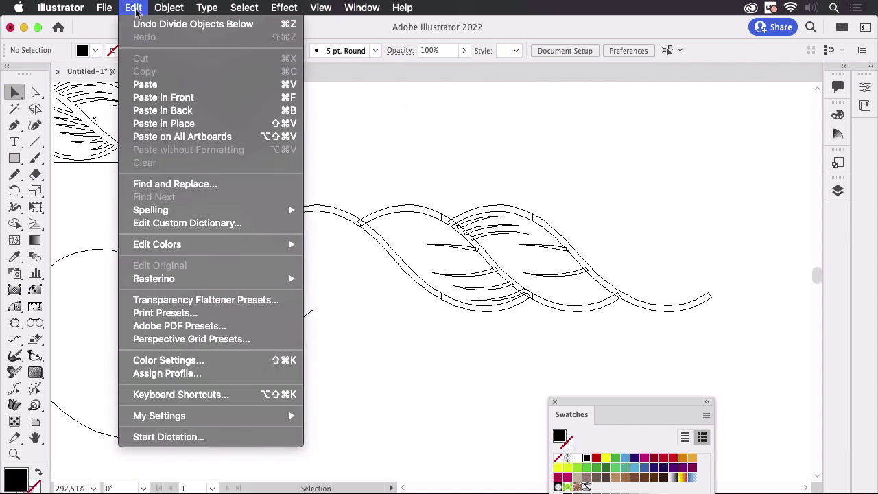
{"action": "left_click", "coordinate": [163, 124]}
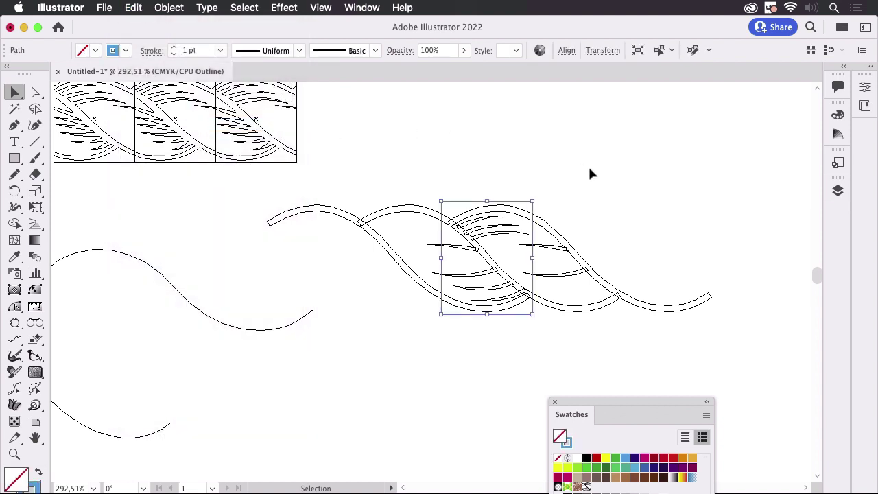
{"action": "left_click", "coordinate": [610, 175]}
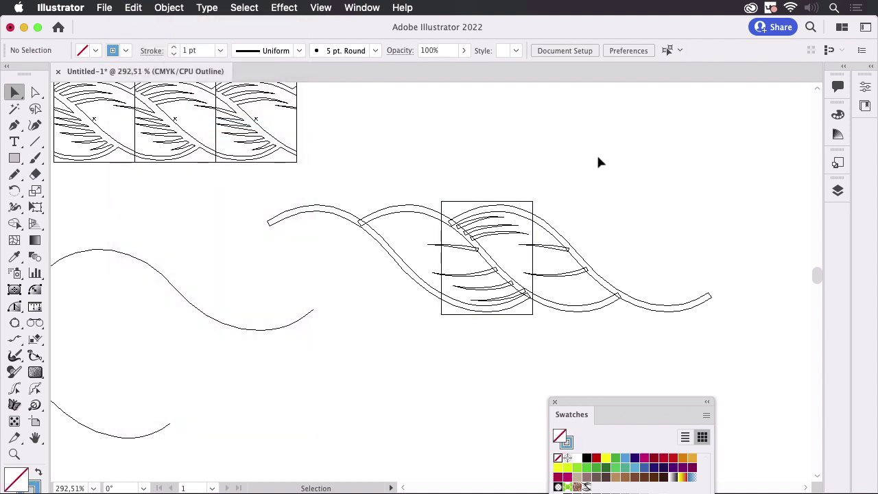
{"action": "key", "text": "super+y"}
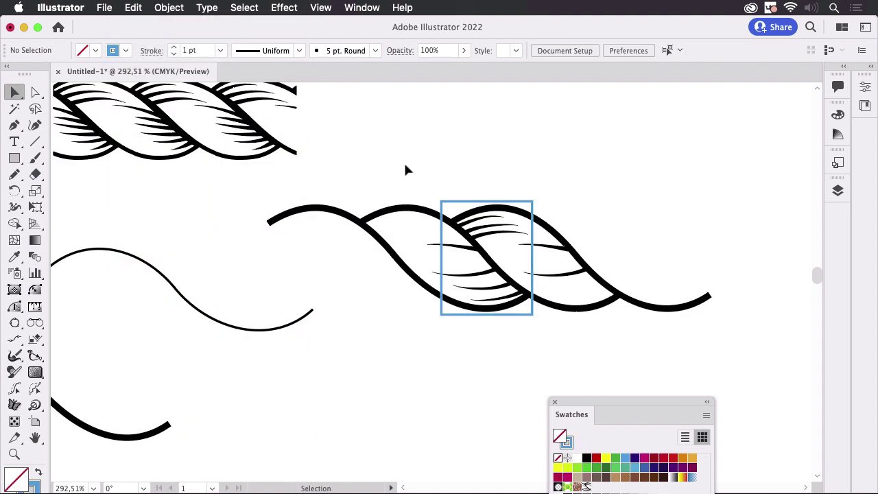
- Ungroup the divided strand pieces crossing the tile, including the left wavy strand piece
{"action": "left_click", "coordinate": [396, 209]}
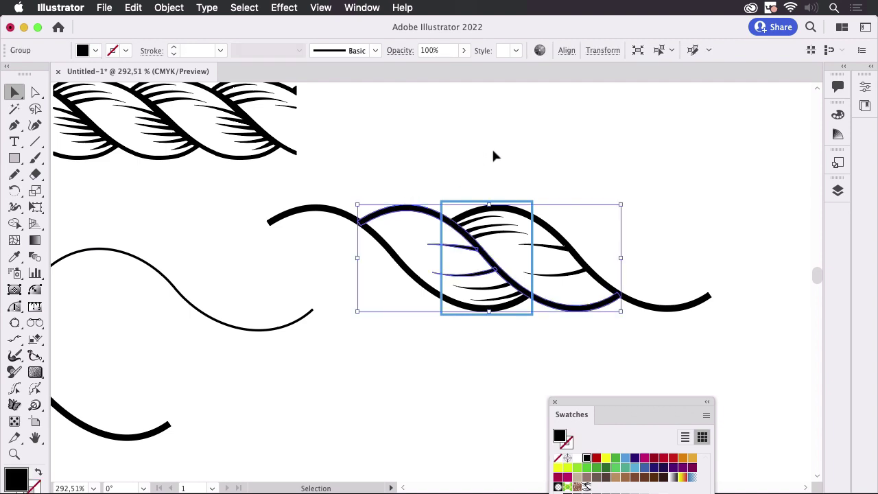
{"action": "key", "text": "super+shift+g"}
{"action": "left_click", "coordinate": [367, 171]}
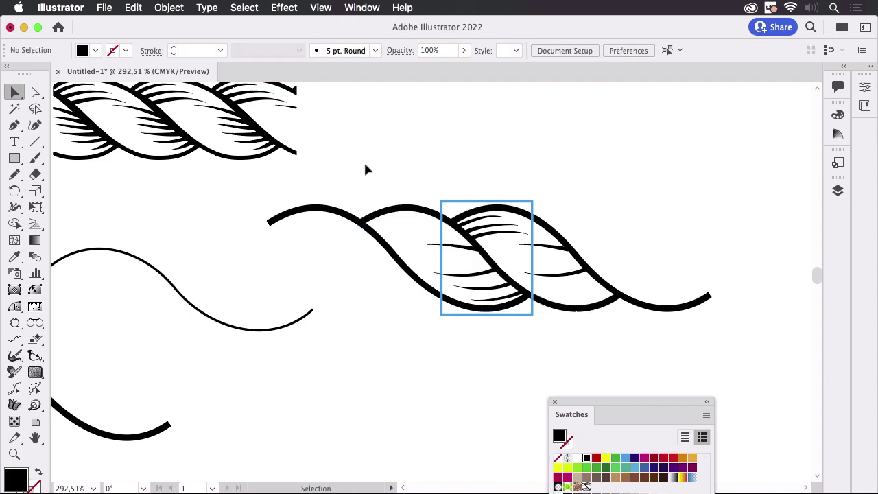
{"action": "left_click", "coordinate": [339, 215]}
{"action": "key", "text": "super+shift+g"}
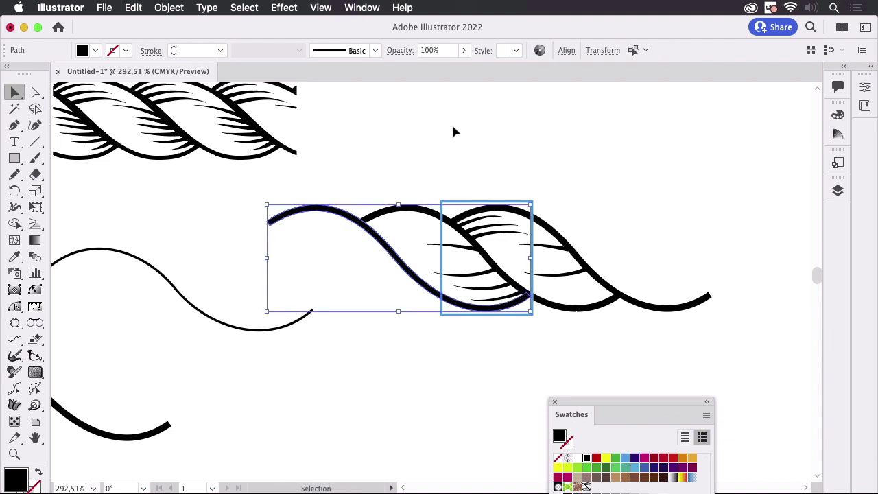
{"action": "left_click", "coordinate": [637, 302]}
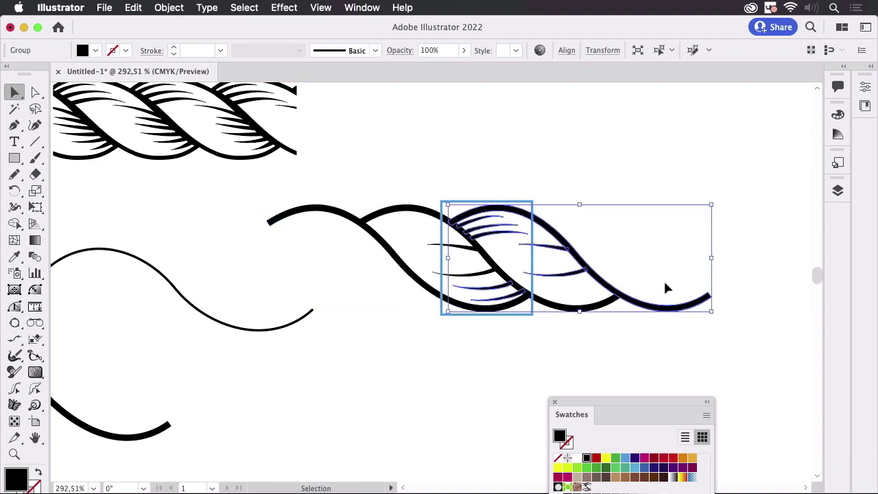
{"action": "key", "text": "super"}
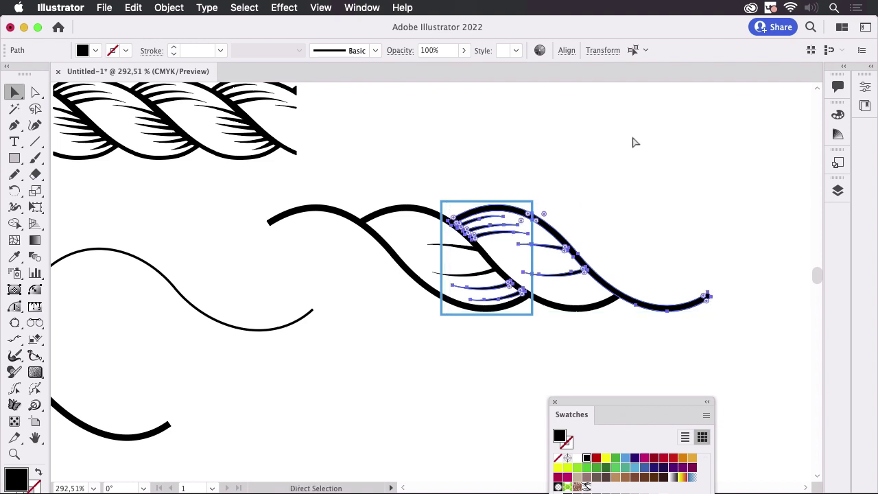
- In Outline view, move the left strand into the tile box
{"action": "key", "text": "super+y"}
{"action": "left_click", "coordinate": [484, 165]}
{"action": "left_click_drag", "start_coordinate": [317, 179], "coordinate": [480, 283]}
{"action": "left_click", "coordinate": [636, 270]}
- Delete the long right strand and the stub lines on both sides of the box
{"action": "left_click_drag", "start_coordinate": [652, 286], "coordinate": [616, 321]}
{"action": "key", "text": "Delete"}
{"action": "left_click_drag", "start_coordinate": [581, 238], "coordinate": [587, 302]}
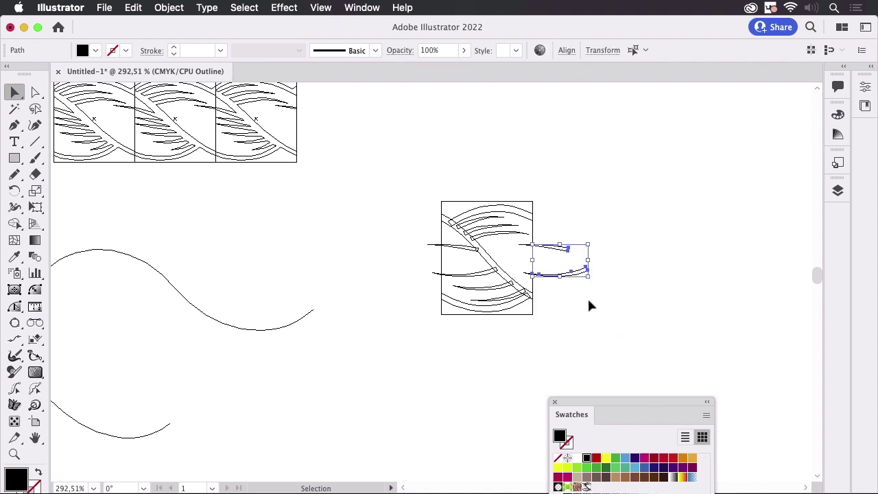
{"action": "key", "text": "Delete"}
{"action": "left_click_drag", "start_coordinate": [404, 224], "coordinate": [434, 294]}
{"action": "key", "text": "Delete"}
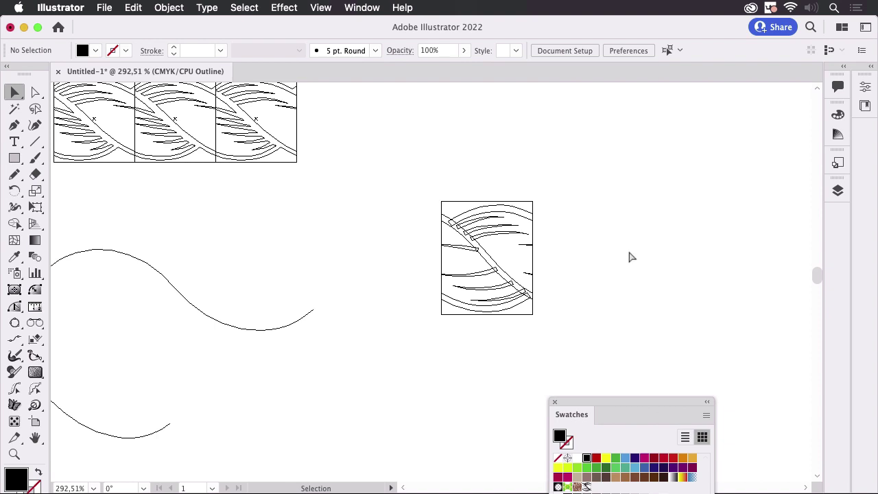
{"action": "key", "text": "super+y"}
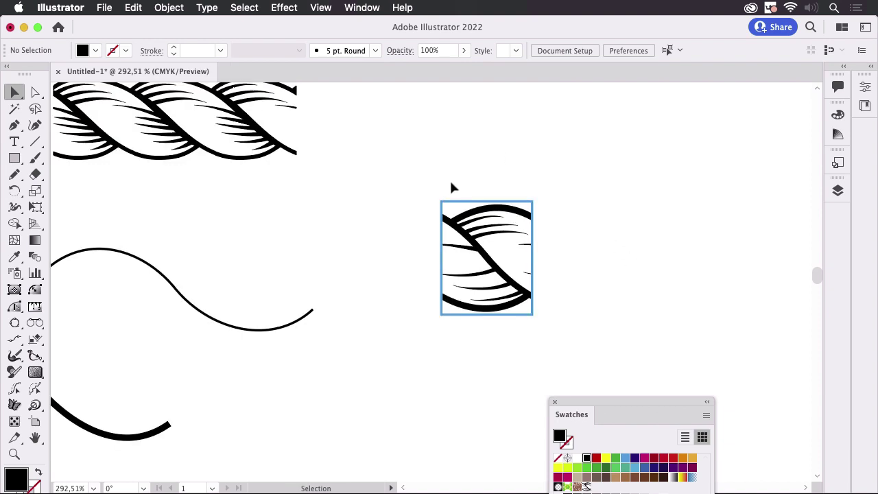
- Select all the tile artwork and combine it with a Shape Modes button in Pathfinder
{"action": "left_click", "coordinate": [447, 203]}
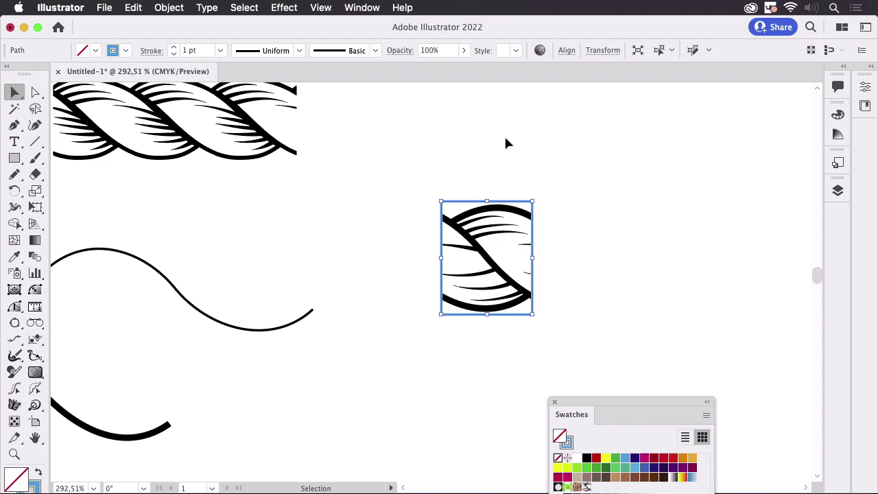
{"action": "key", "text": "super+shift+a"}
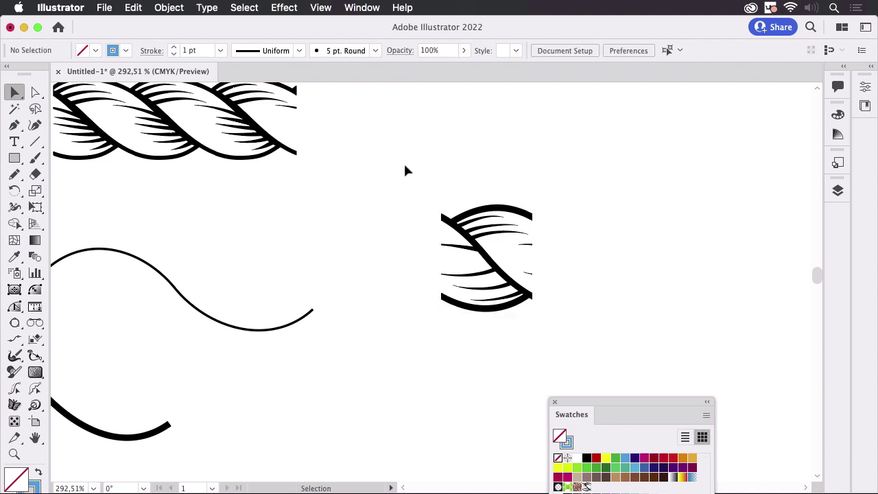
{"action": "left_click_drag", "start_coordinate": [405, 171], "coordinate": [559, 343]}
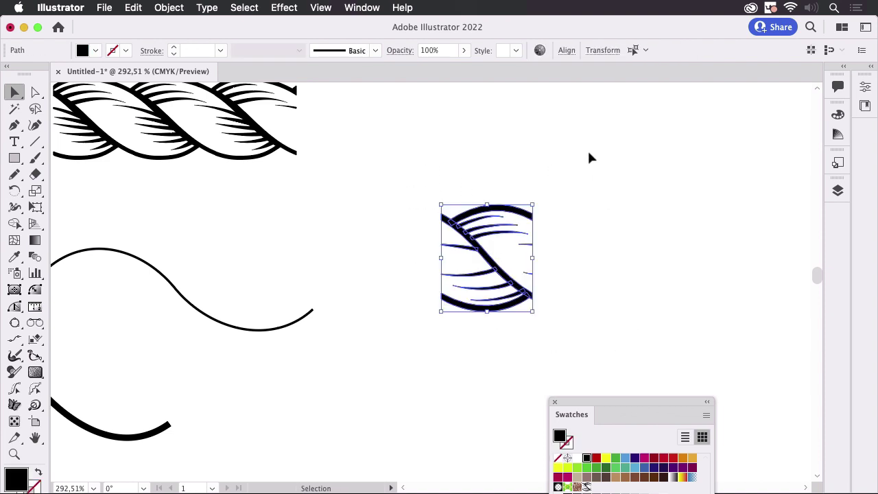
{"action": "left_click", "coordinate": [361, 8]}
{"action": "scroll", "coordinate": [382, 421], "scroll_direction": "down", "scroll_amount": 5}
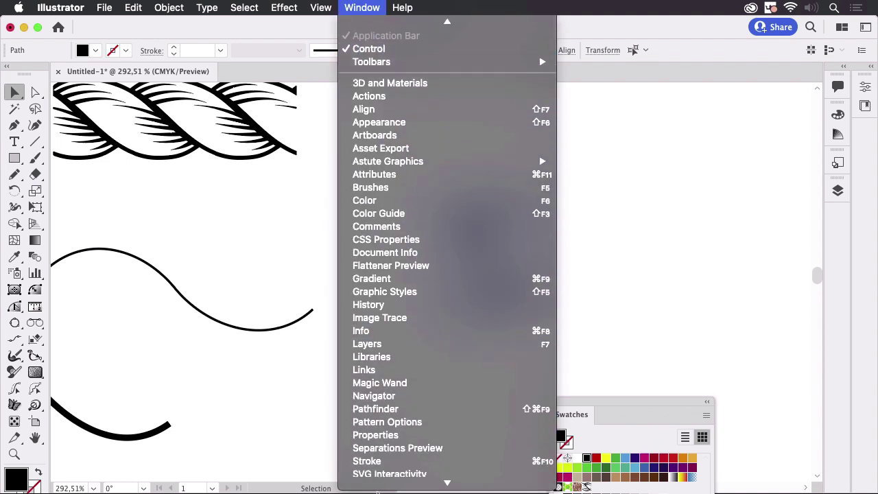
{"action": "left_click", "coordinate": [381, 373]}
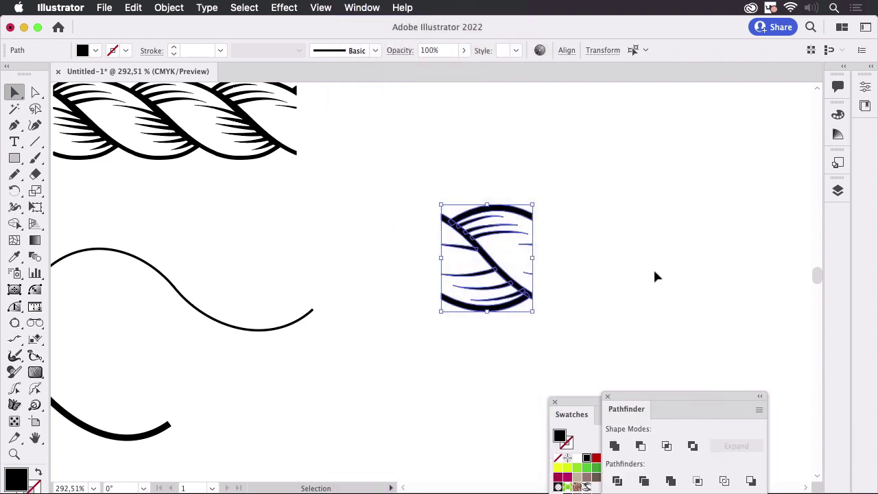
{"action": "left_click", "coordinate": [615, 446]}
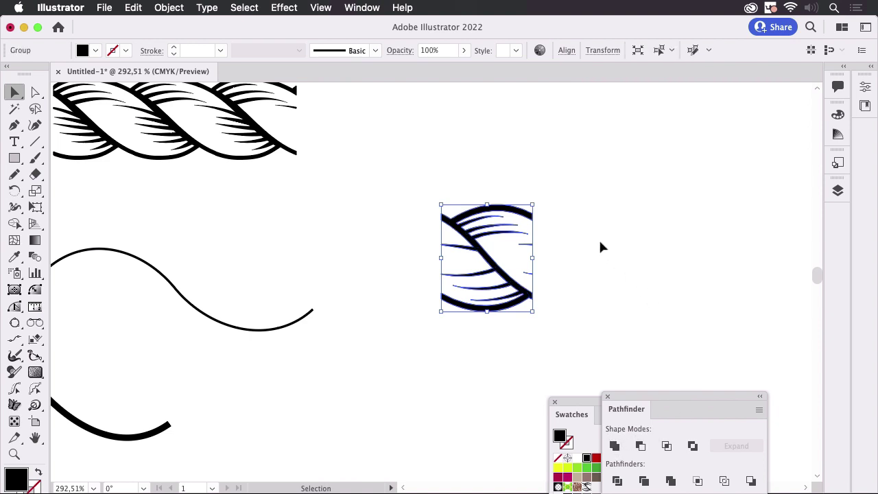
{"action": "left_click", "coordinate": [603, 244]}
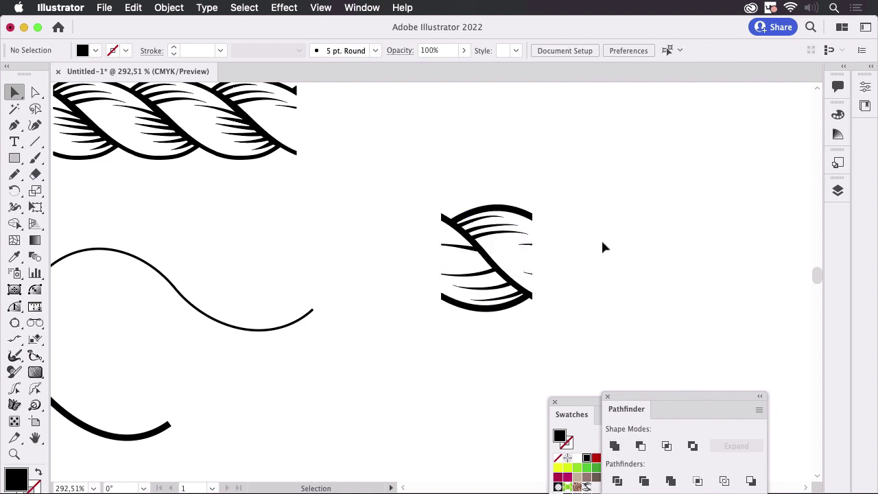
- Paste the tile box in back of the rope and set its stroke to None
{"action": "left_click", "coordinate": [134, 8]}
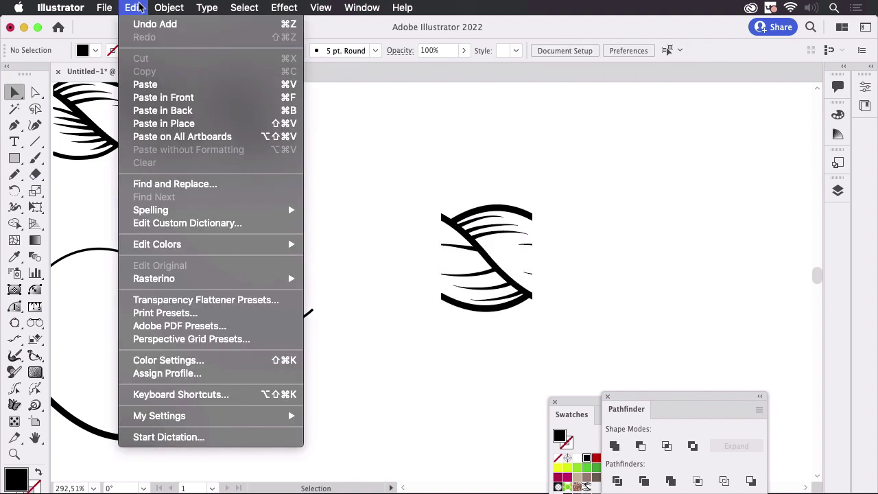
{"action": "left_click", "coordinate": [163, 117]}
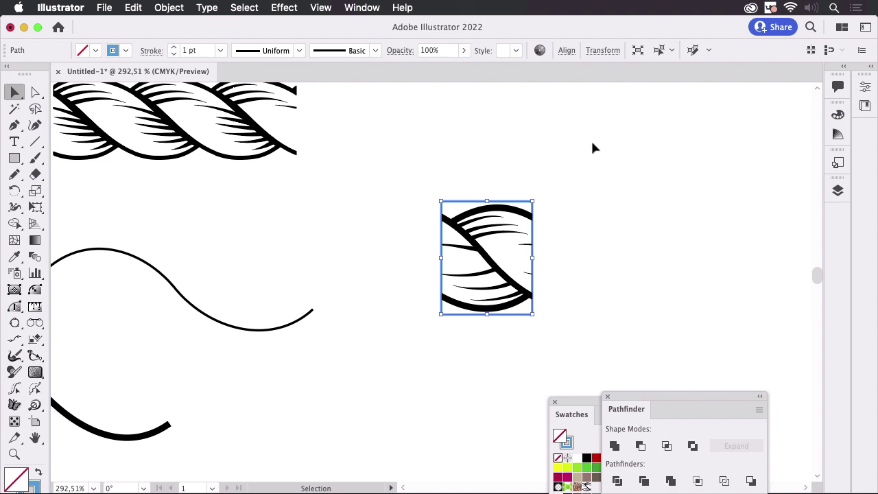
{"action": "left_click", "coordinate": [127, 51]}
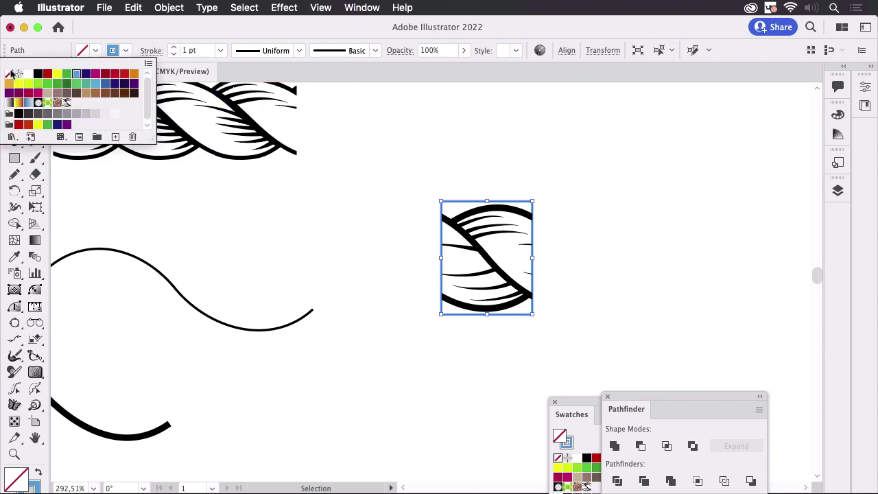
{"action": "left_click", "coordinate": [9, 73]}
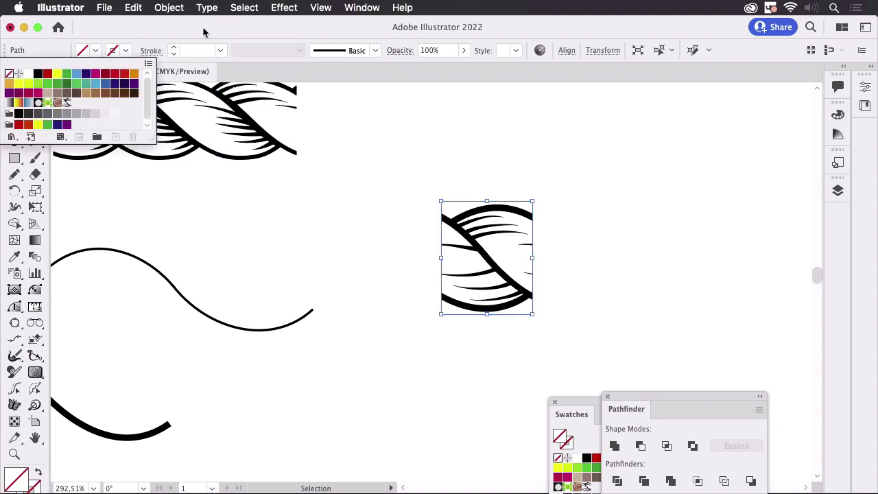
{"action": "left_click", "coordinate": [364, 30]}
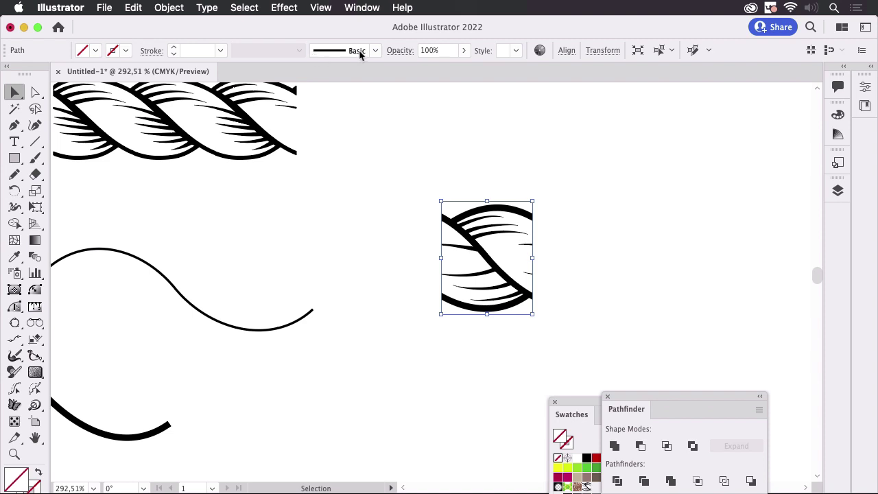
- Deselect and verify the invisible boundary box in Outline view, then return to Preview
{"action": "left_click", "coordinate": [375, 51]}
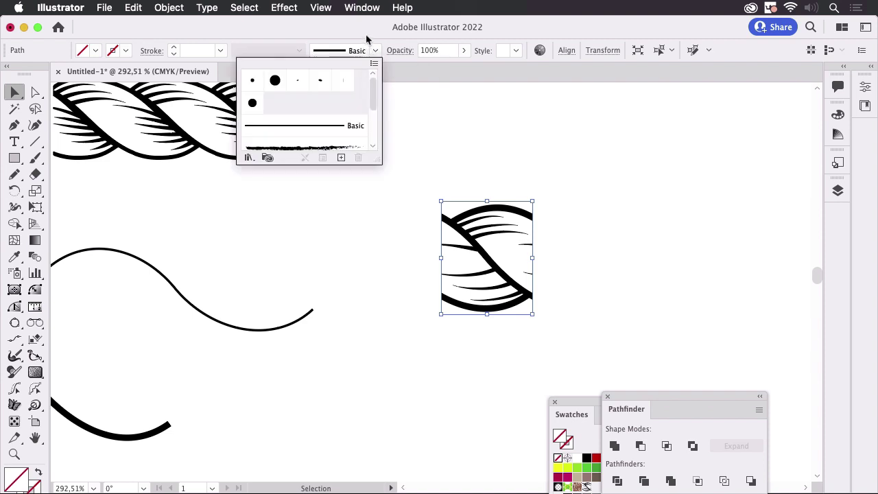
{"action": "left_click", "coordinate": [368, 35]}
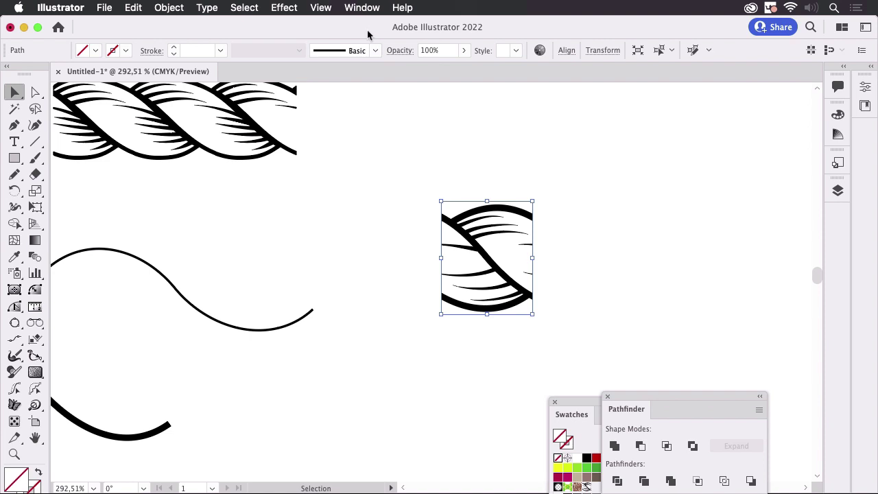
{"action": "left_click", "coordinate": [472, 145]}
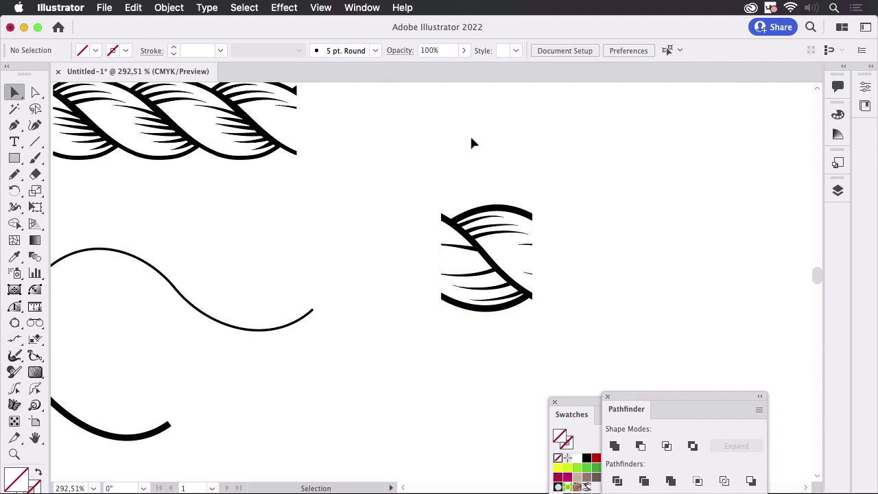
{"action": "key", "text": "super+y"}
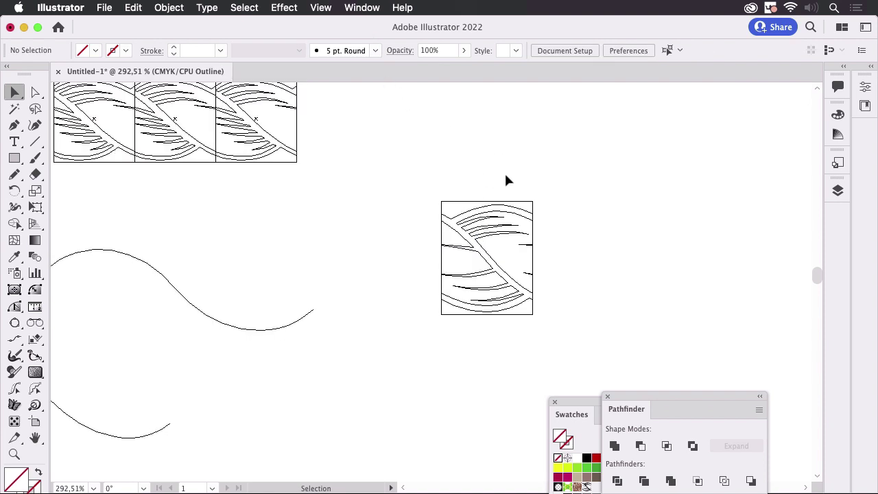
{"action": "key", "text": "super+y"}
- Select the whole rope tile with its box and show the Brushes panel beside it
{"action": "left_click_drag", "start_coordinate": [409, 173], "coordinate": [586, 338]}
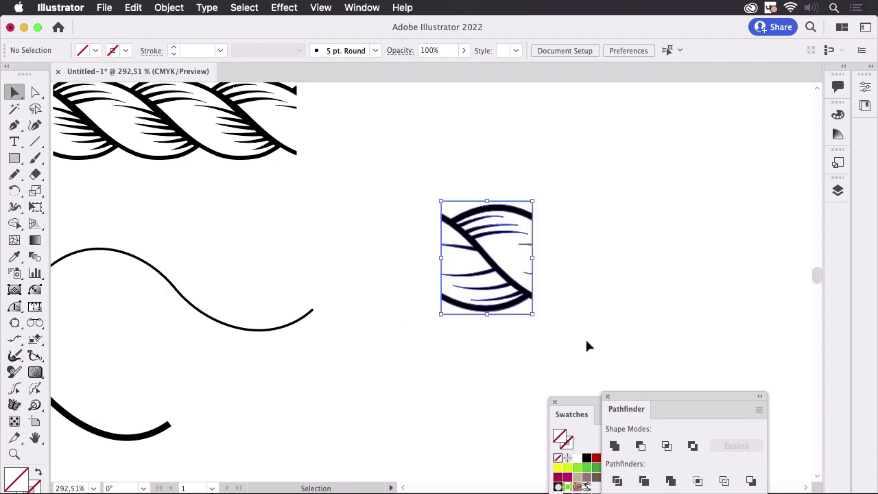
{"action": "left_click", "coordinate": [353, 8]}
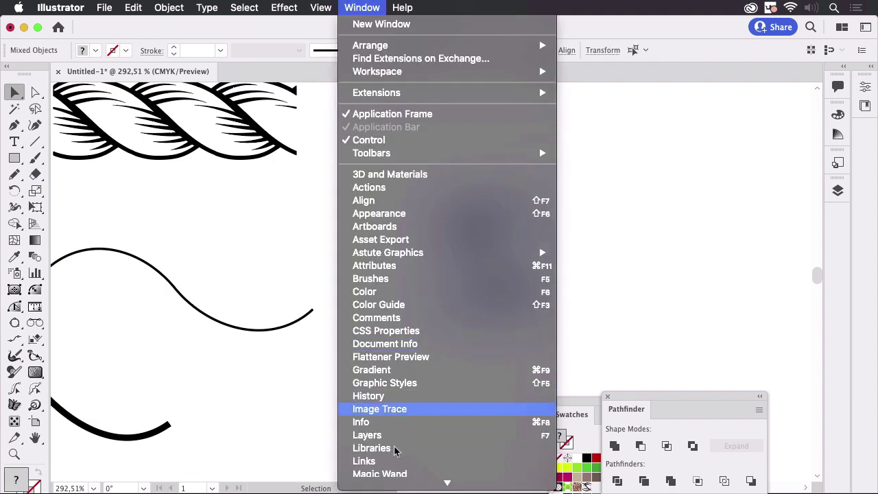
{"action": "scroll", "coordinate": [439, 439], "scroll_direction": "down", "scroll_amount": 5}
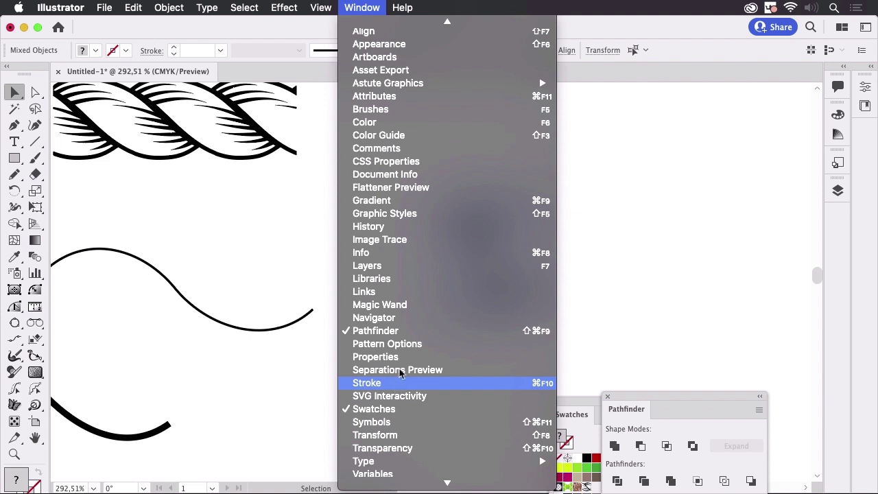
{"action": "left_click", "coordinate": [415, 110]}
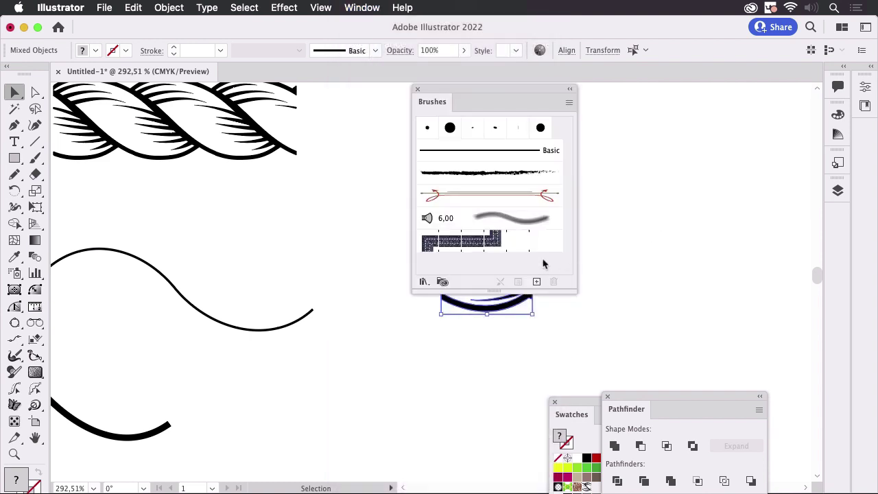
{"action": "left_click_drag", "start_coordinate": [519, 89], "coordinate": [731, 110]}
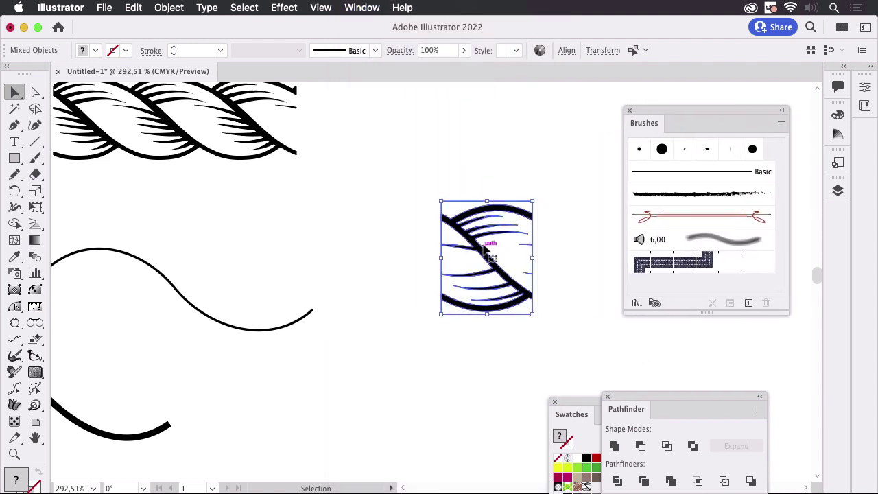
- Save the tile as a new Pattern Brush with Tints colorization
{"action": "mouse_move", "coordinate": [479, 251]}
{"action": "left_mouse_down"}
{"action": "mouse_move", "coordinate": [613, 298]}
{"action": "mouse_move", "coordinate": [665, 300]}
{"action": "left_mouse_up"}
{"action": "left_click", "coordinate": [371, 330]}
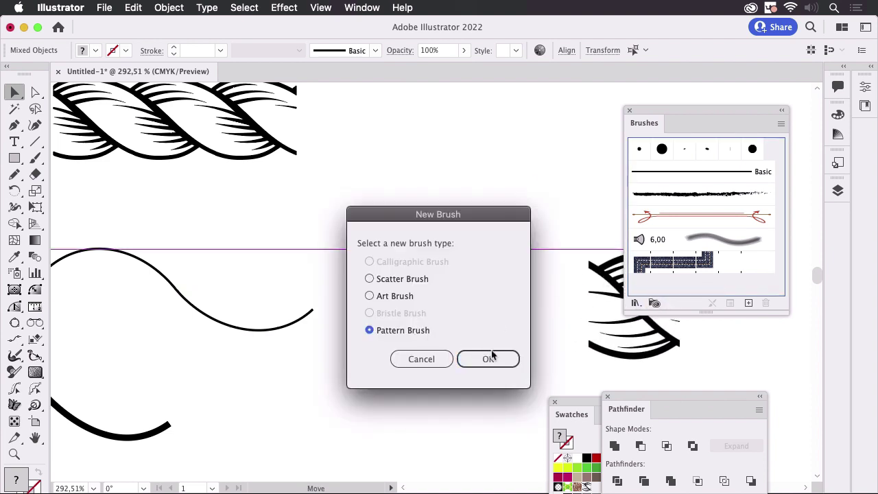
{"action": "left_click", "coordinate": [488, 359]}
{"action": "left_click", "coordinate": [573, 363]}
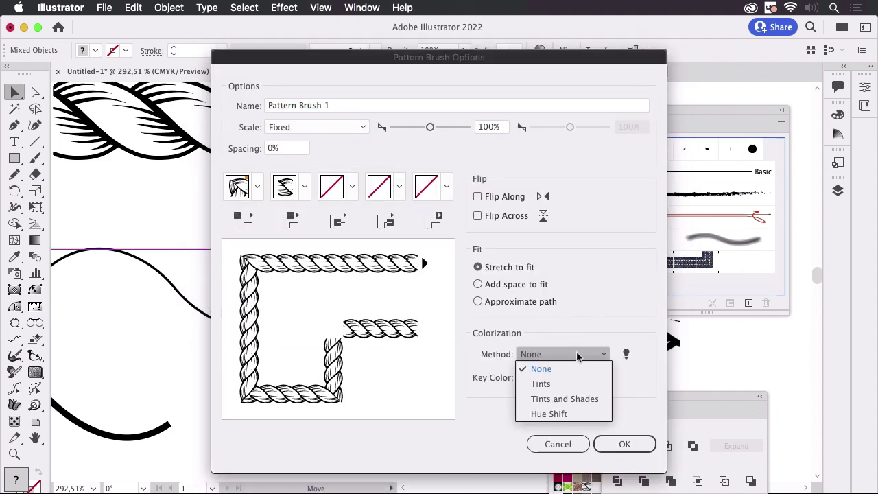
{"action": "left_click", "coordinate": [557, 384]}
{"action": "left_click", "coordinate": [634, 446]}
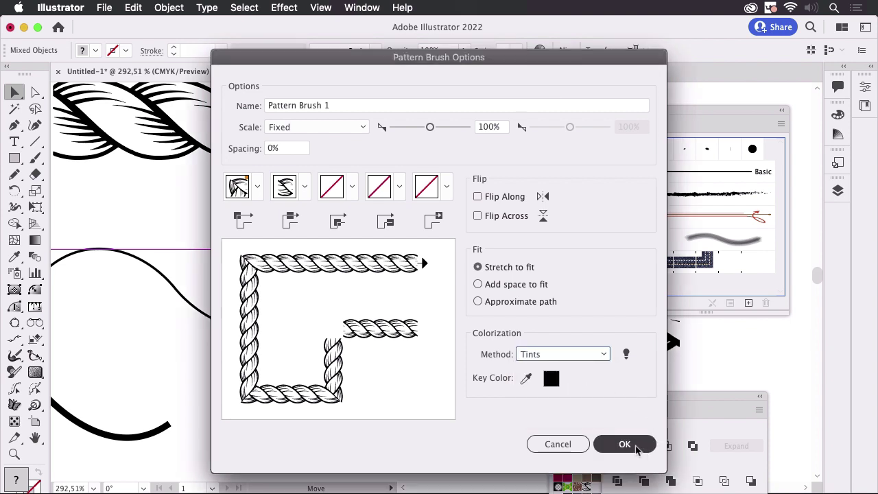
- Paint a long stroke across empty canvas with the Paintbrush and the rope pattern brush
{"action": "left_click_drag", "start_coordinate": [465, 386], "coordinate": [473, 231]}
{"action": "scroll", "coordinate": [473, 231], "scroll_direction": "down", "scroll_amount": 5}
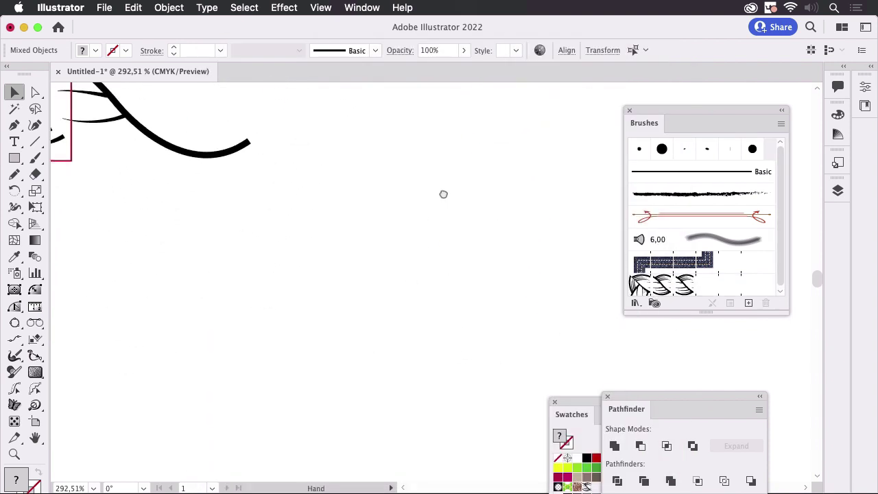
{"action": "left_click", "coordinate": [35, 158]}
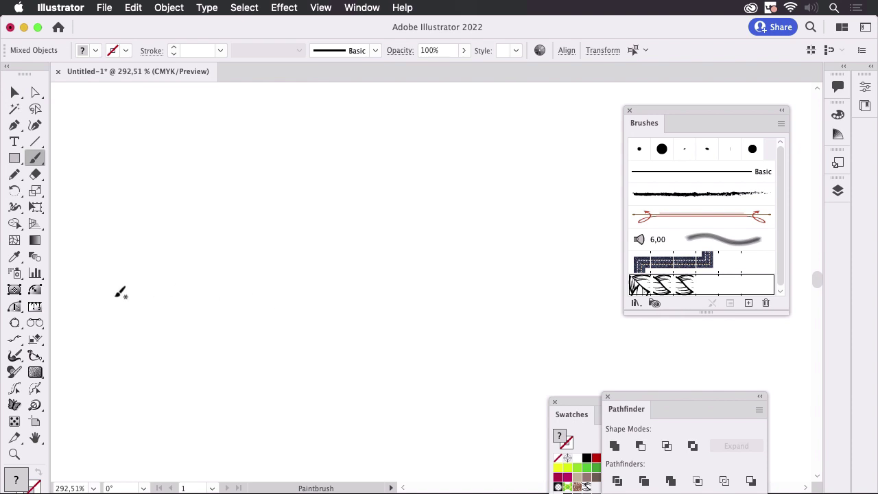
{"action": "mouse_move", "coordinate": [69, 308]}
{"action": "left_mouse_down"}
{"action": "mouse_move", "coordinate": [350, 332]}
{"action": "mouse_move", "coordinate": [693, 343]}
{"action": "left_mouse_up"}
{"action": "key", "text": "super+shift+a"}
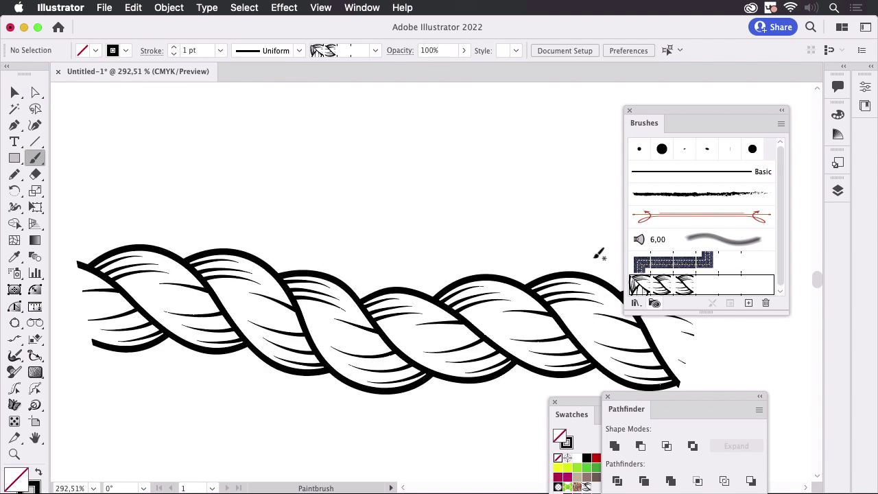